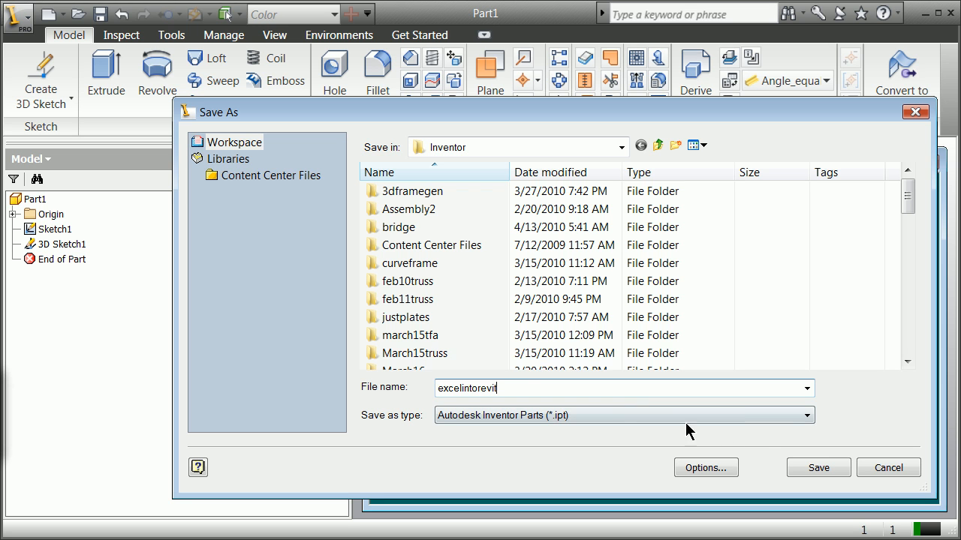
- Save the part as excelintorevit in the Inventor folder and close its document
click(818, 469)
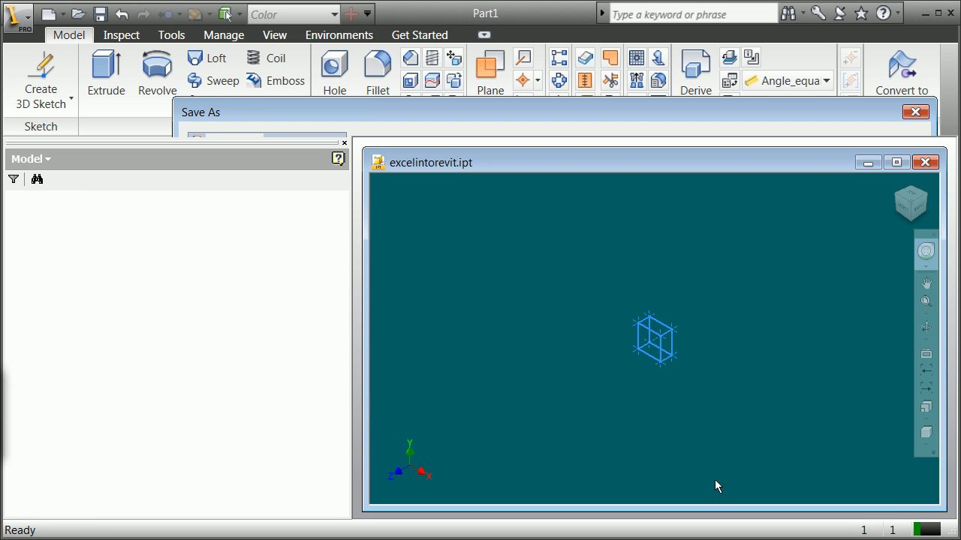
click(925, 163)
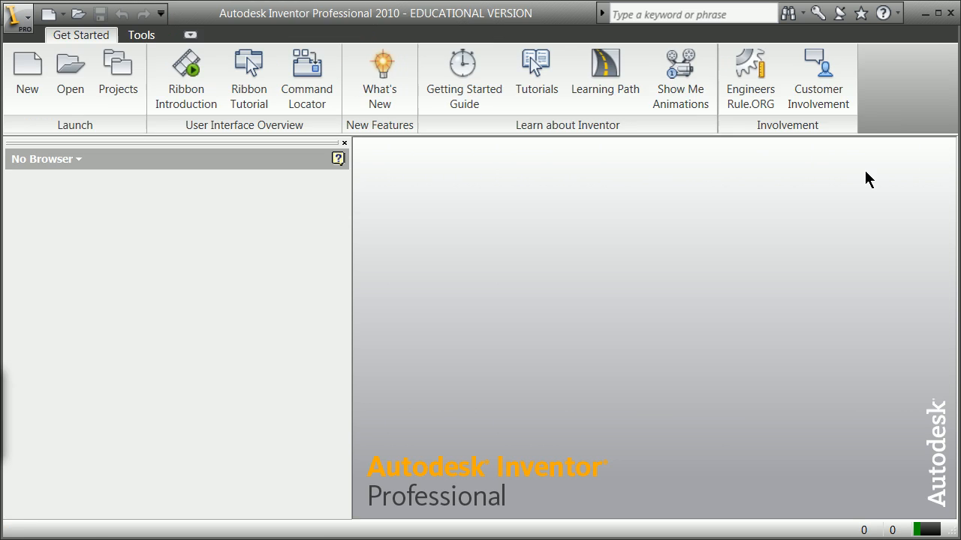
- Create a new assembly from the English Standard (in).iam template
click(31, 69)
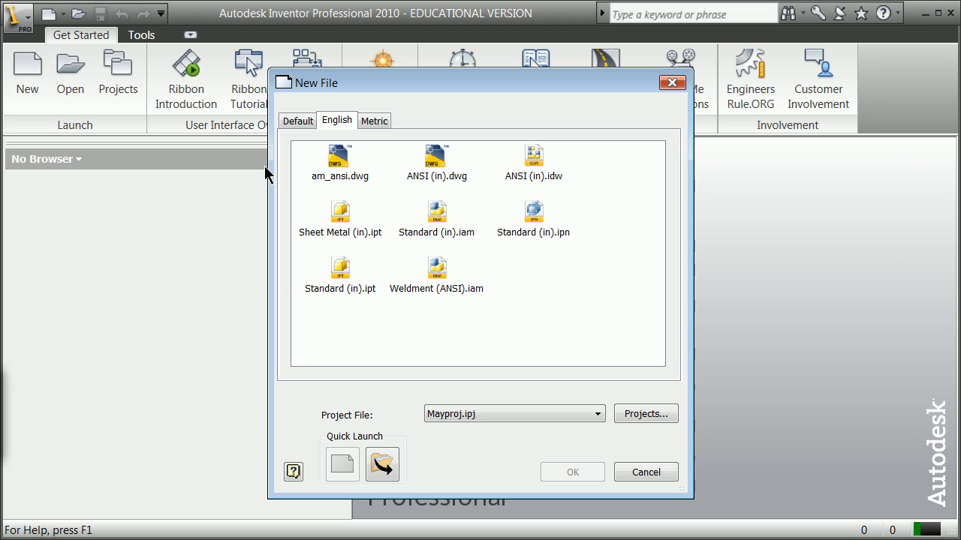
click(426, 219)
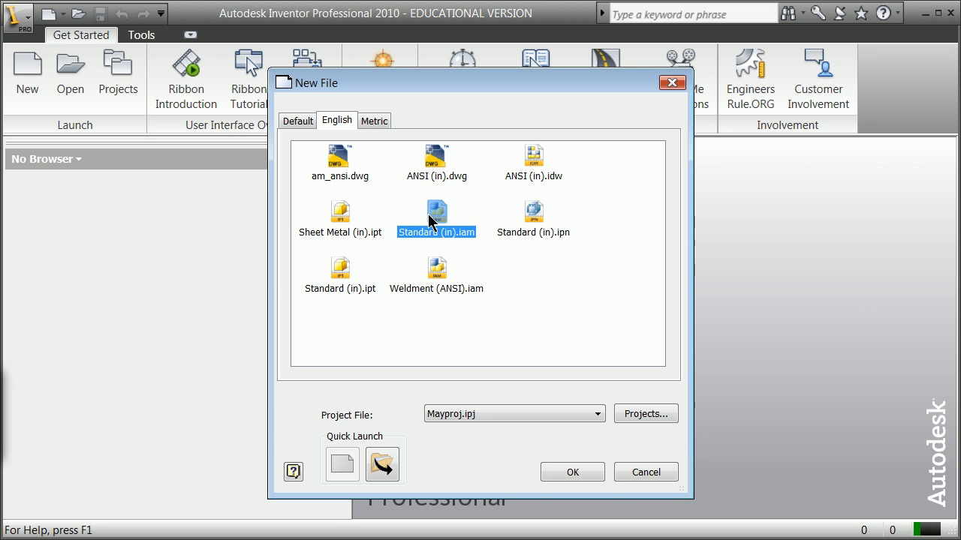
click(578, 472)
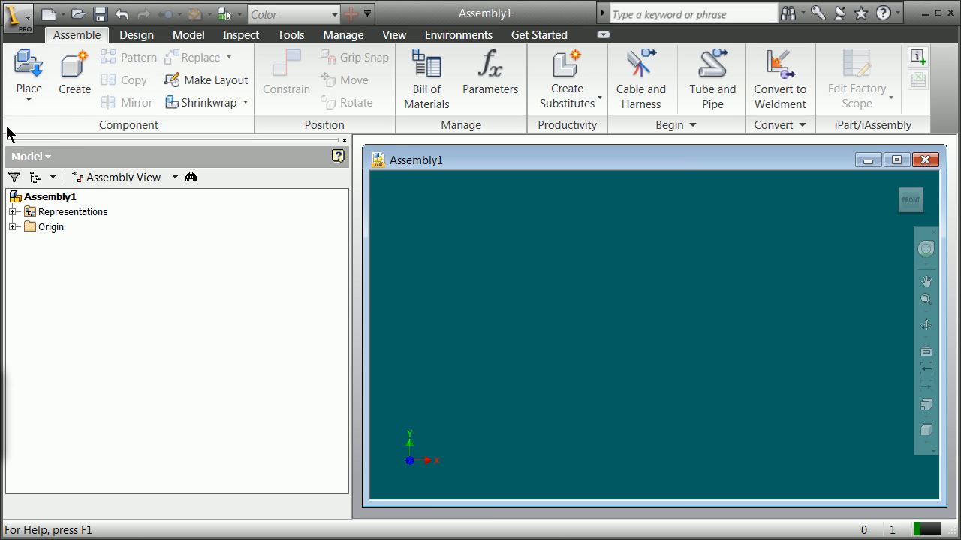
- Place one instance of excelintorevit.ipt from the Inventor workspace folder into the assembly, accepting the educational watermark
click(36, 79)
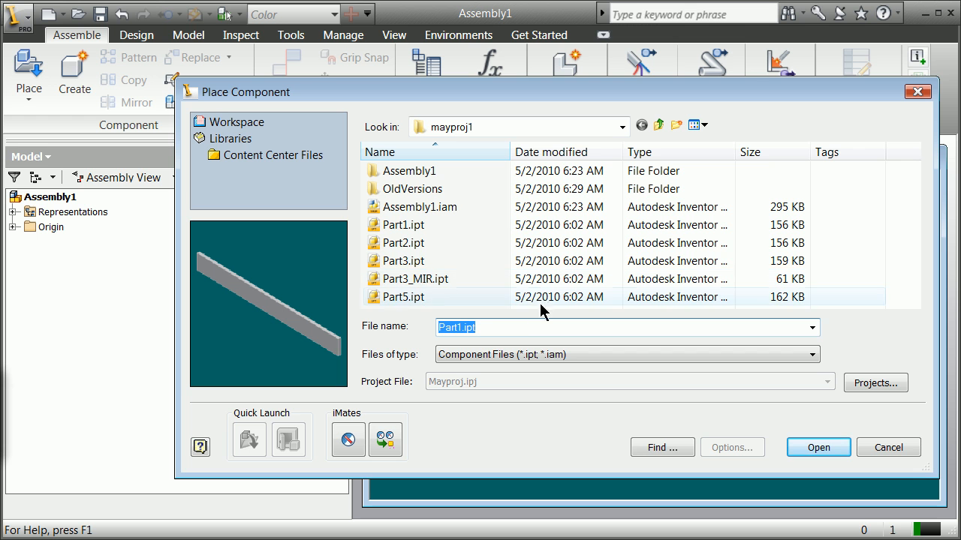
click(622, 127)
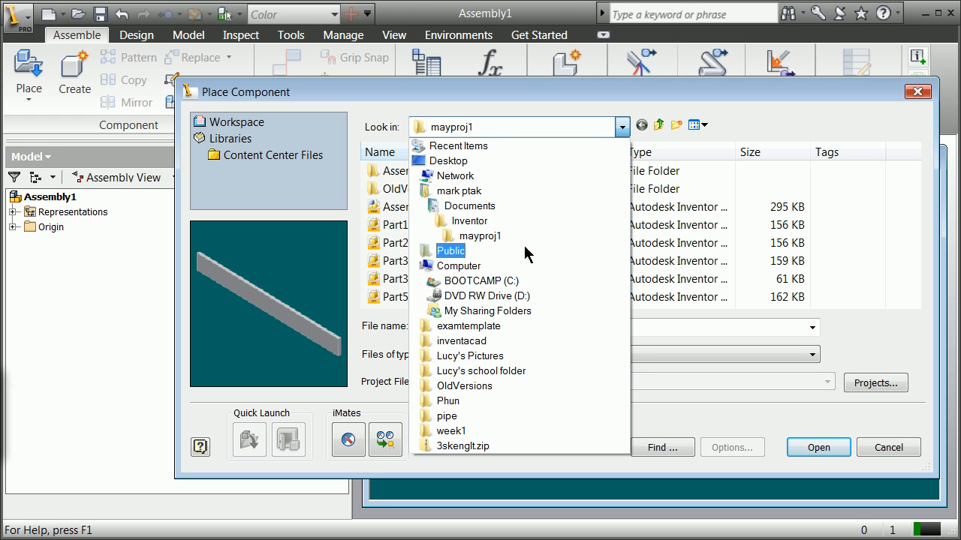
click(475, 209)
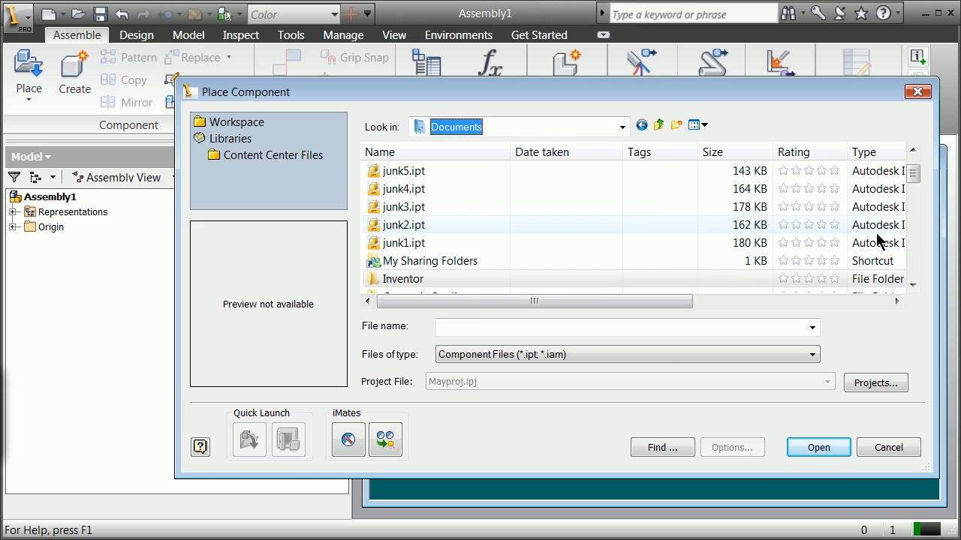
drag(914, 176, 916, 153)
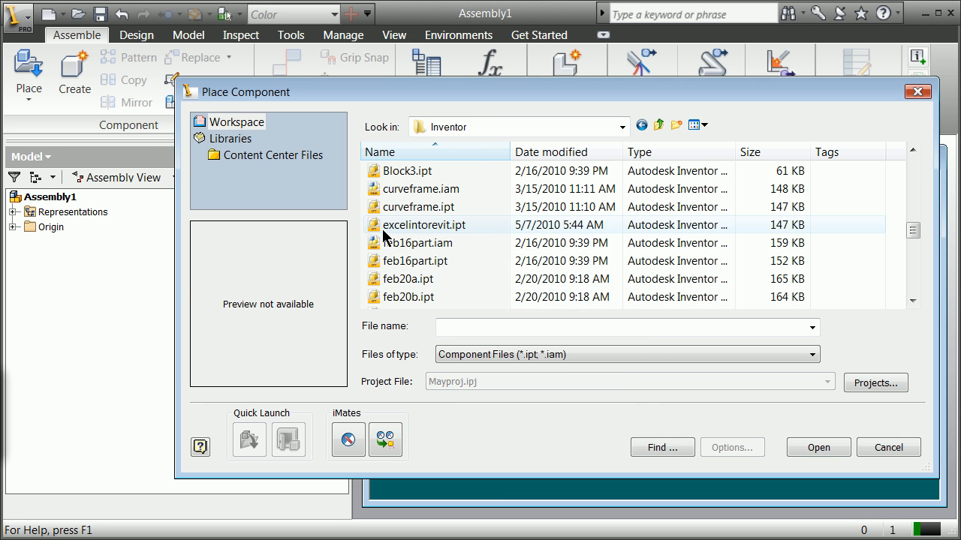
mouse_move(384, 233)
mouse_move(432, 286)
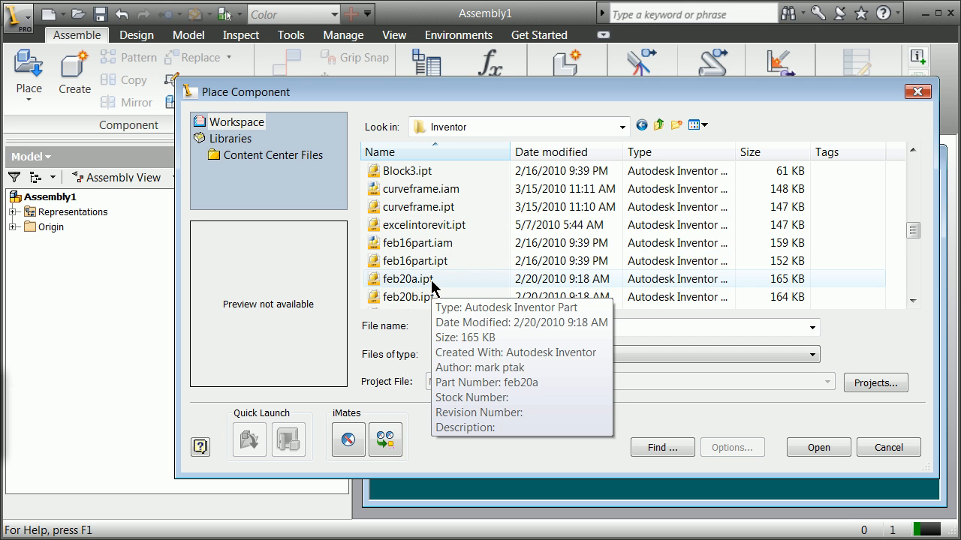
mouse_move(395, 250)
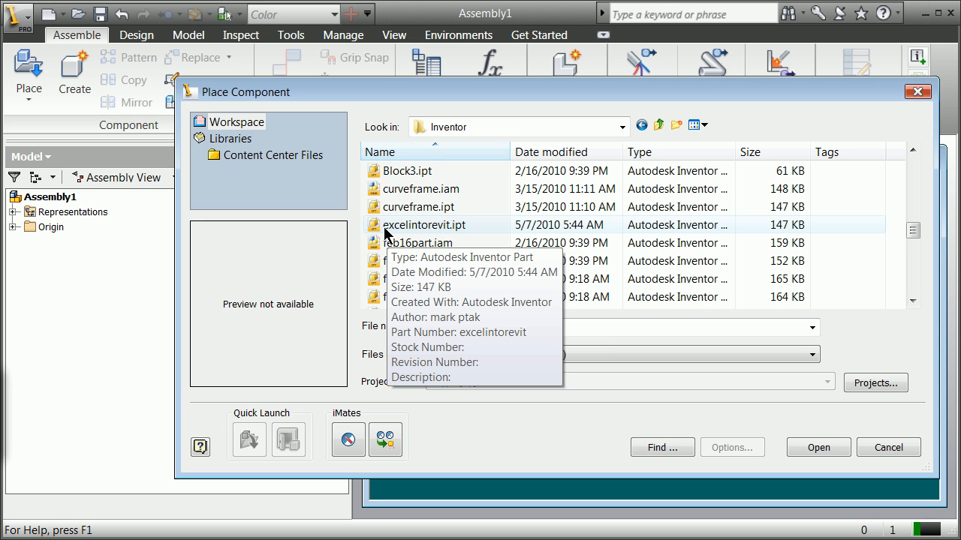
click(385, 228)
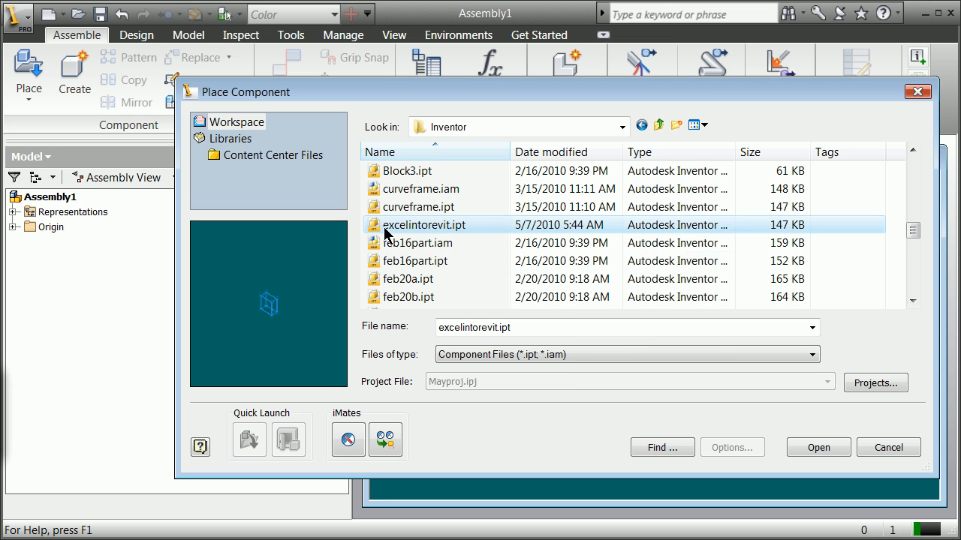
click(810, 449)
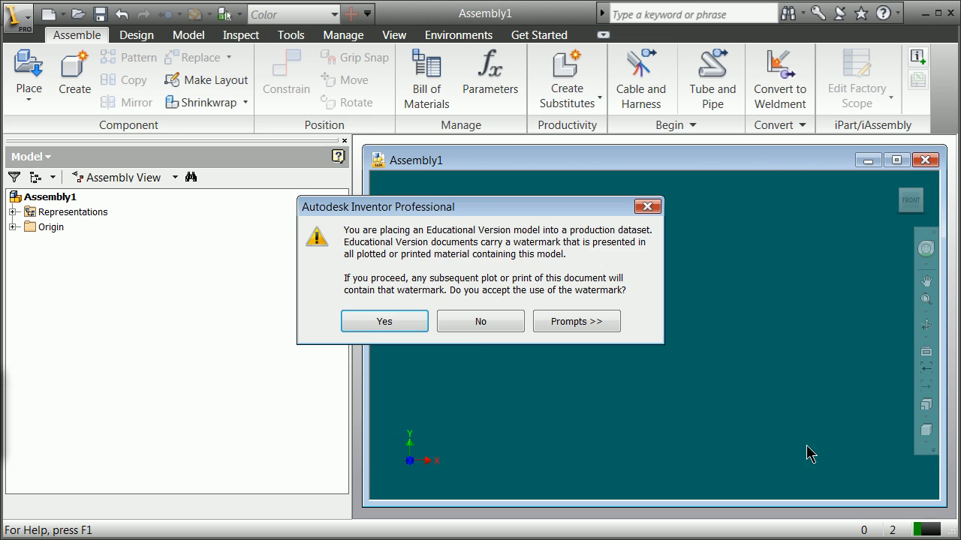
click(398, 328)
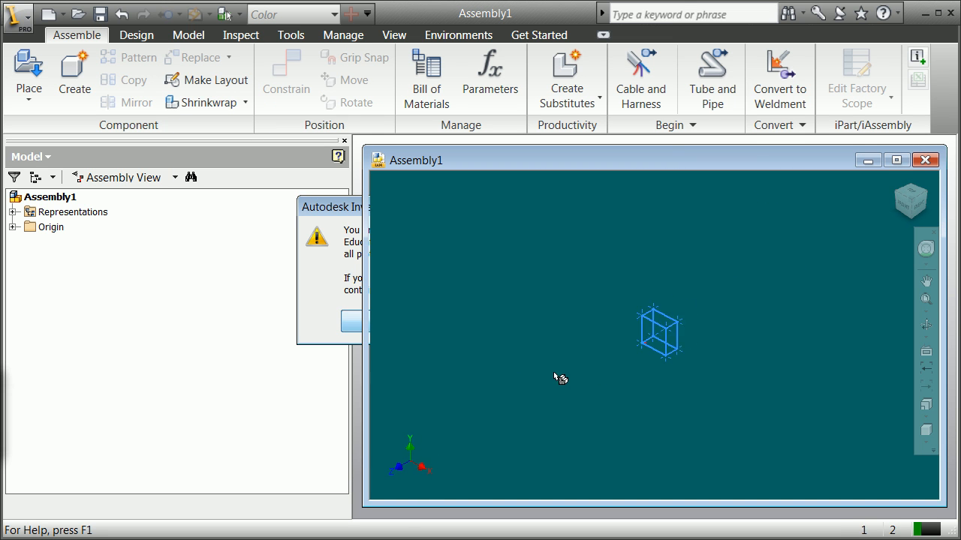
right_click(617, 276)
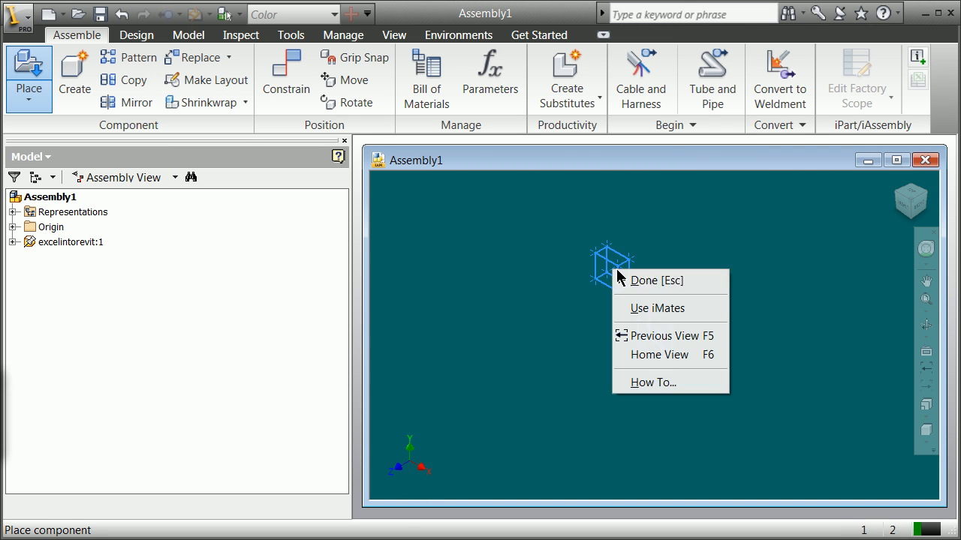
click(657, 283)
scroll(669, 349, down, 5)
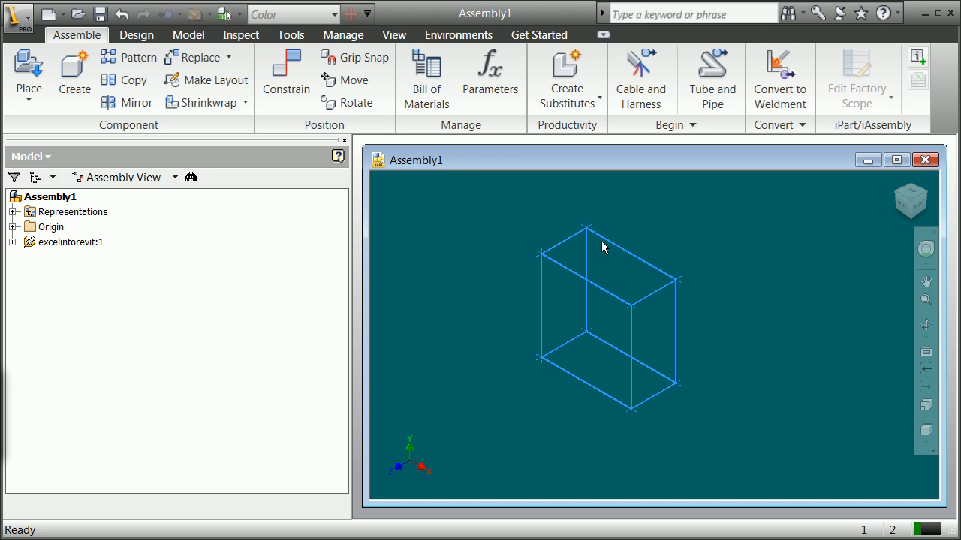
- Start the Insert Frame command and save the assembly as exceltorevit in the Inventor folder
click(137, 35)
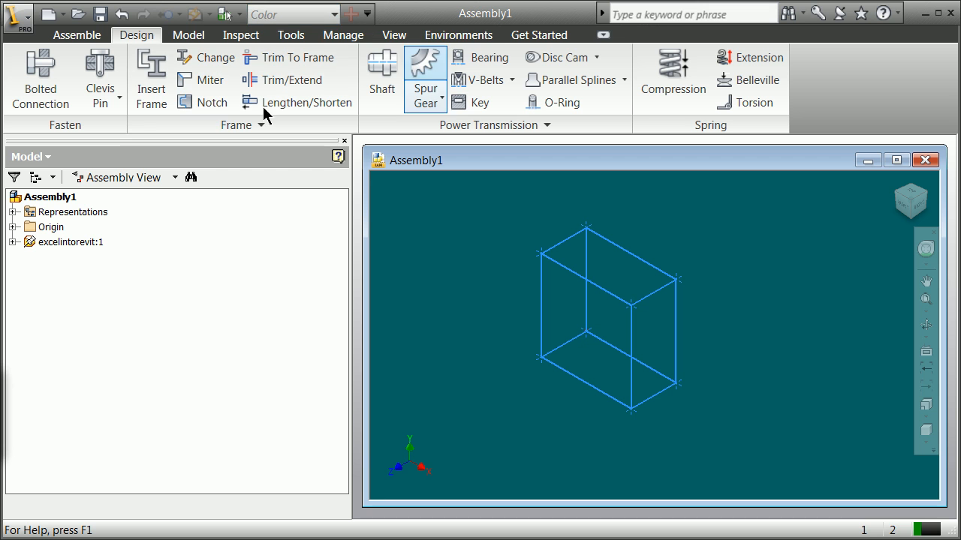
click(160, 90)
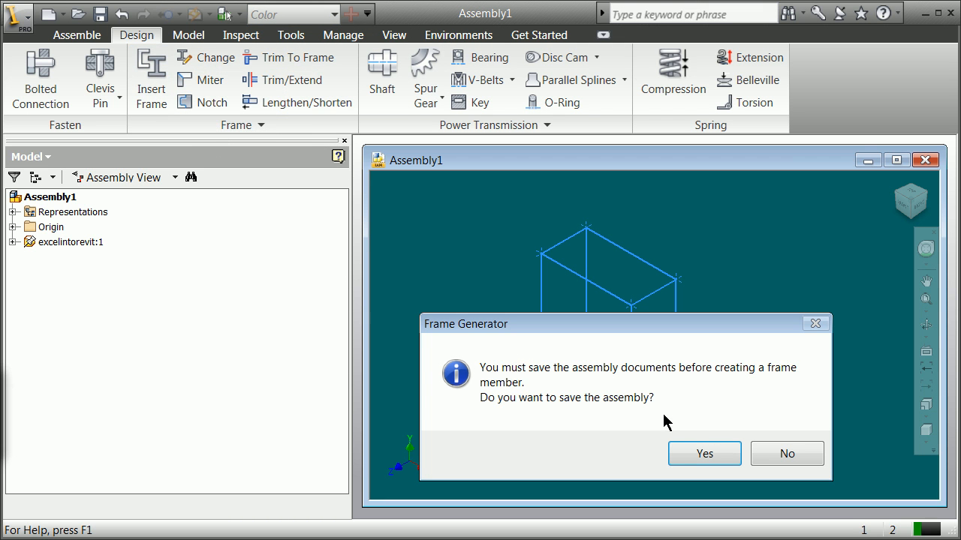
click(719, 455)
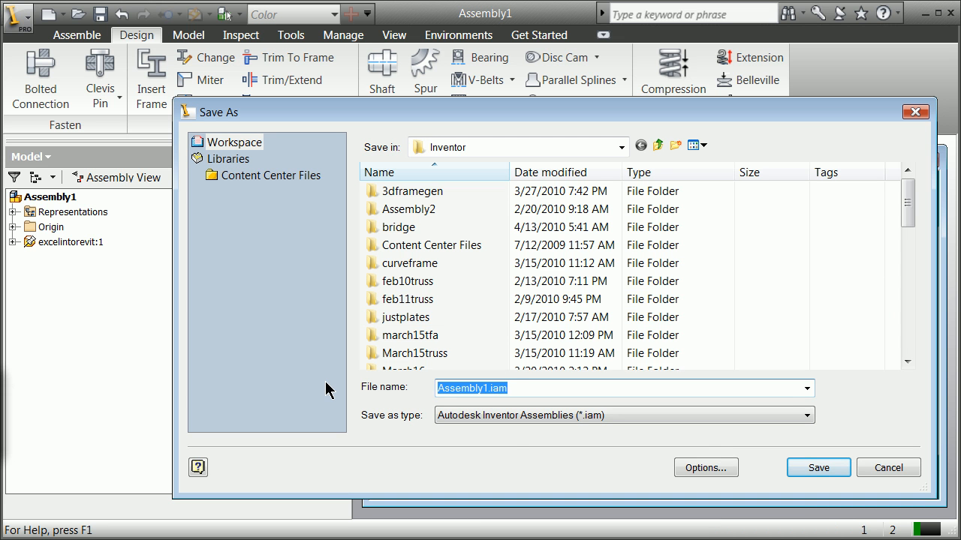
text(exceltorevit)
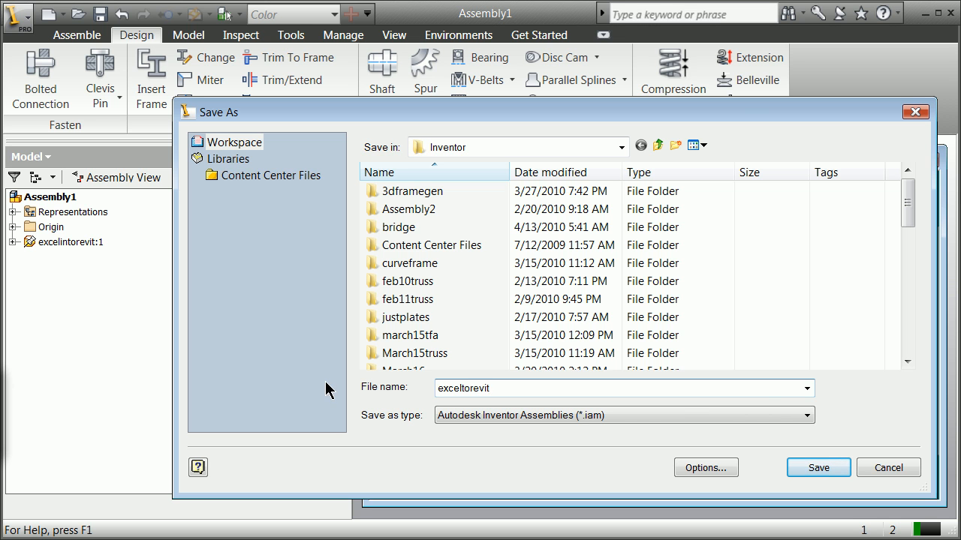
click(817, 468)
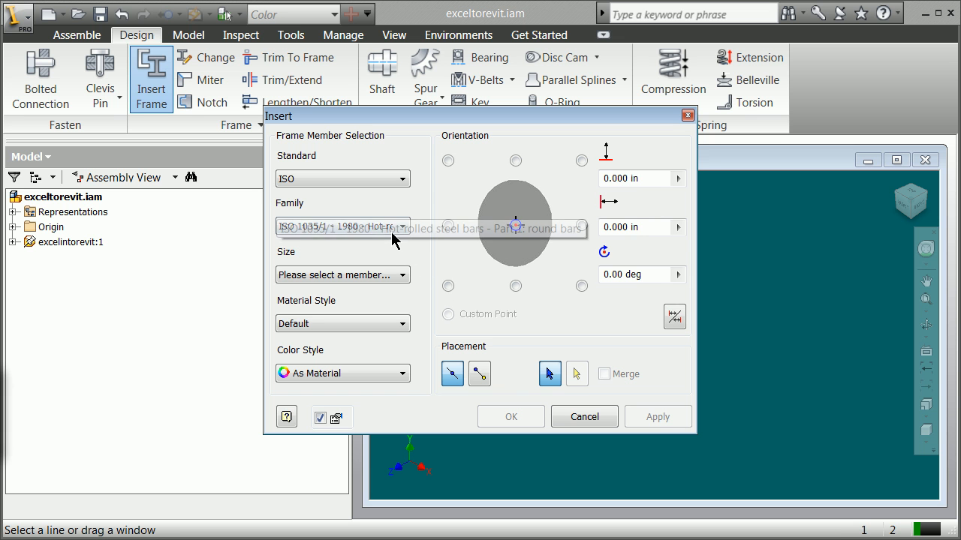
- Set the frame member to the ISO 657/2 - 1989 hot-rolled unequal-leg angle family, size 30x20x3
click(402, 184)
click(399, 191)
click(398, 228)
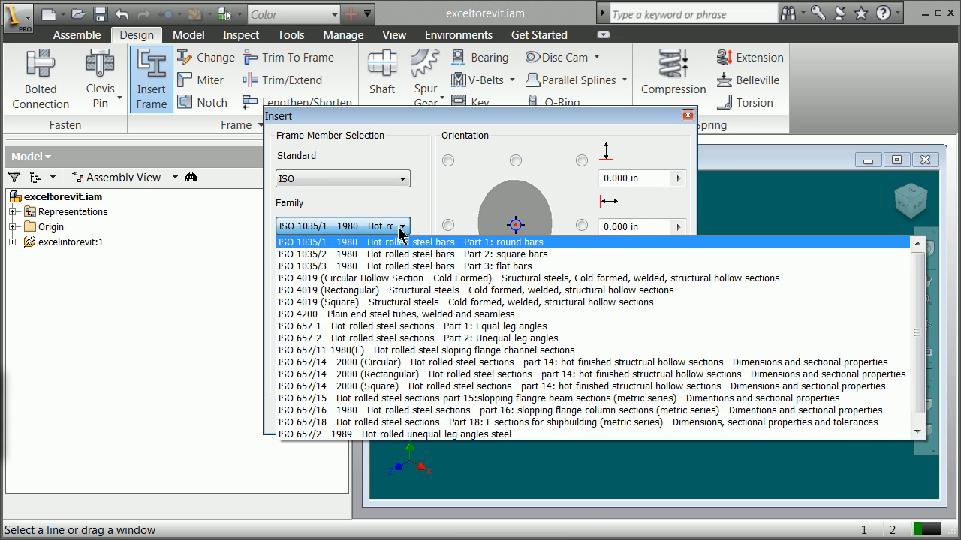
click(427, 435)
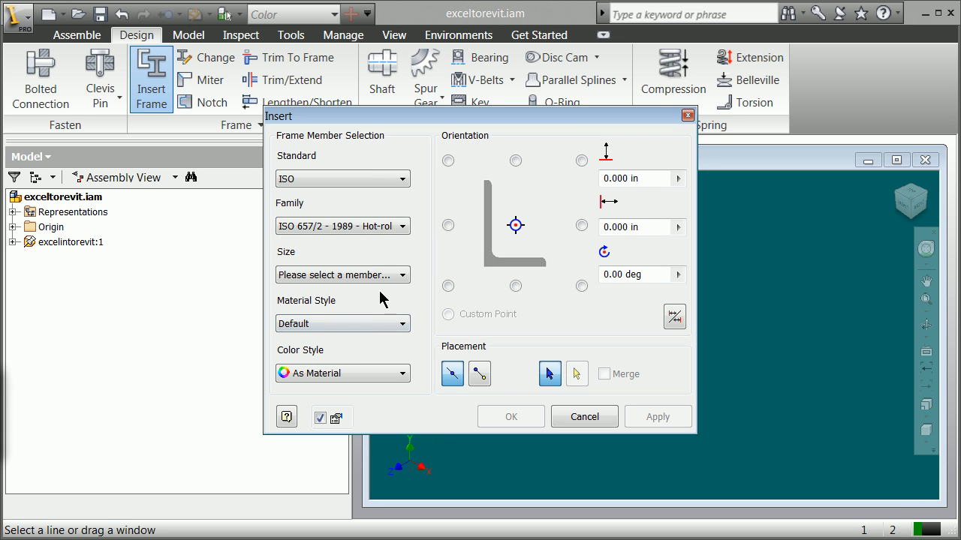
click(399, 276)
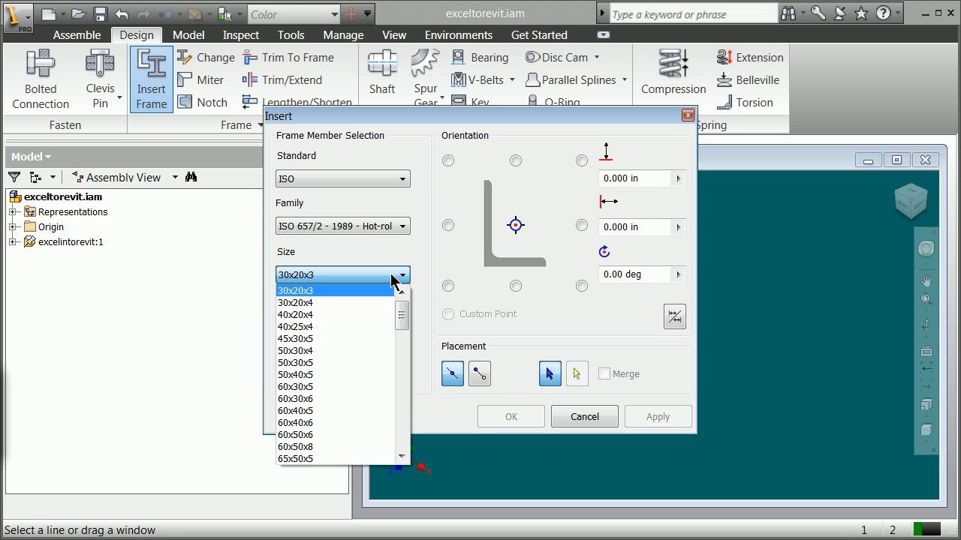
drag(403, 322, 397, 301)
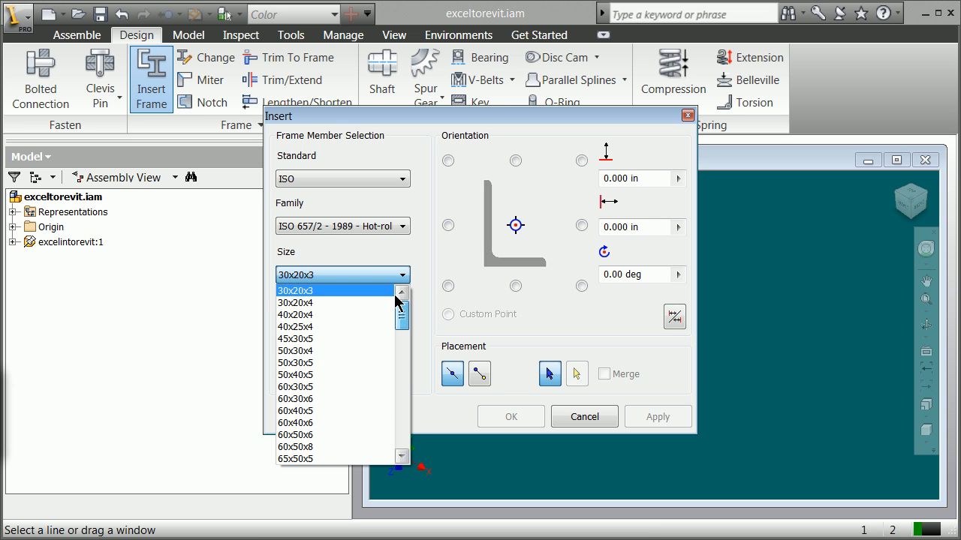
click(294, 291)
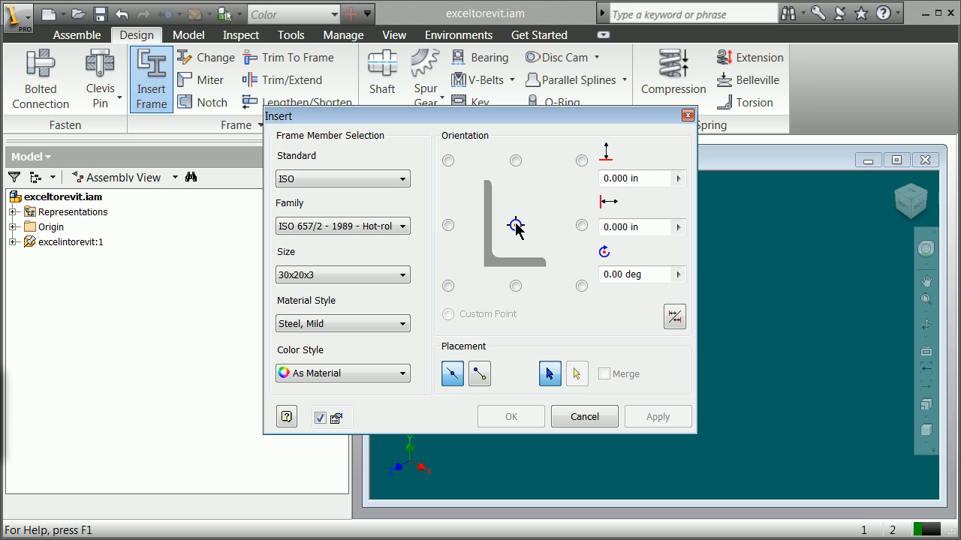
- Orient the frame member about its profile centre and set placement along selected edges, moving the Insert dialog clear of the wireframe box
click(479, 375)
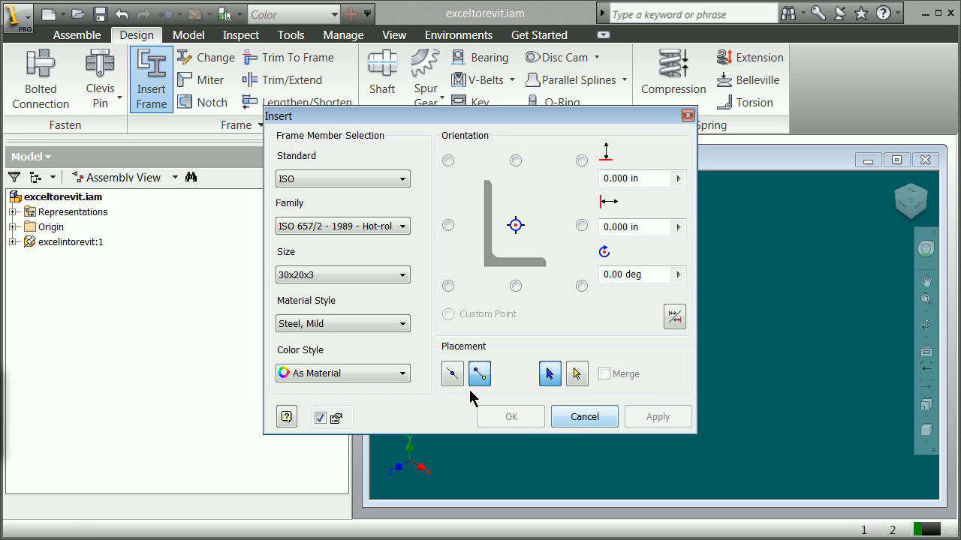
click(452, 374)
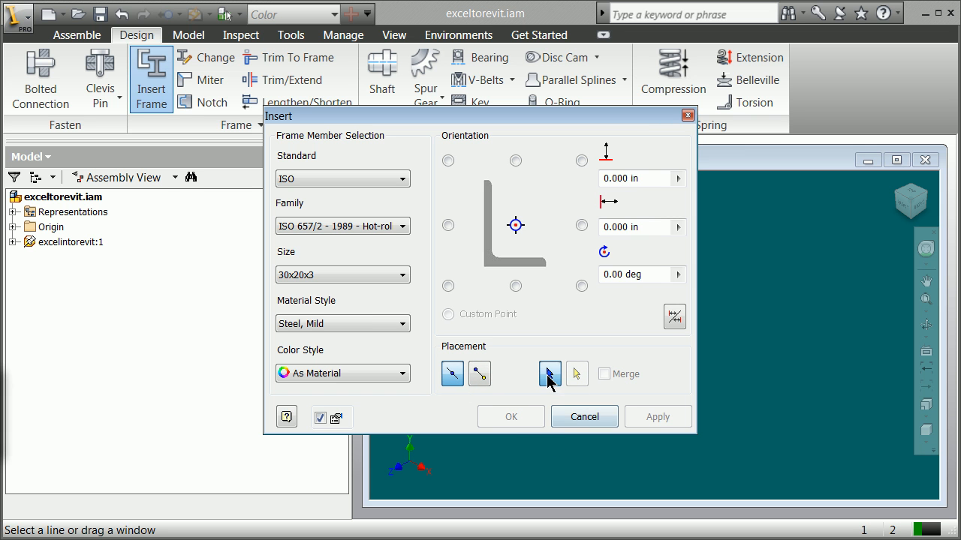
drag(446, 117, 204, 159)
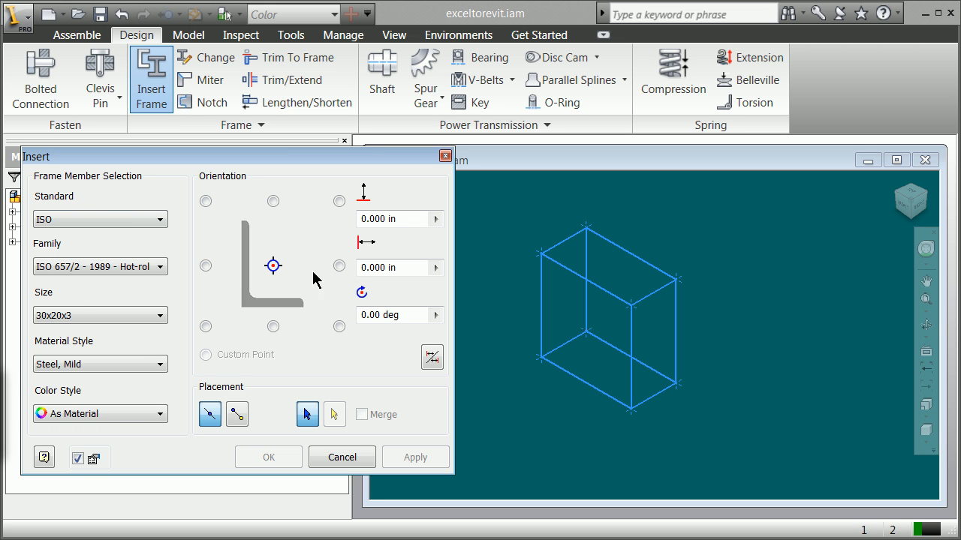
click(274, 267)
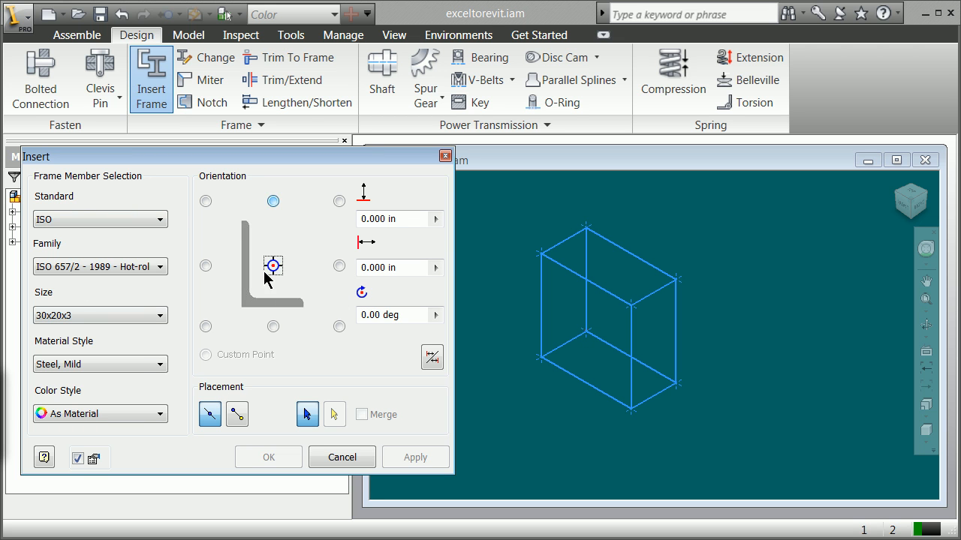
click(209, 420)
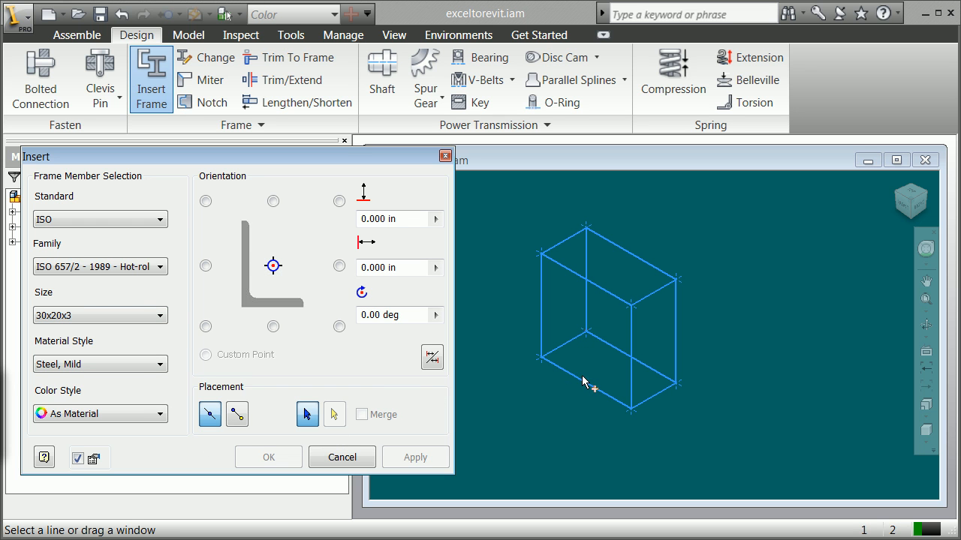
- Select all twelve edges of the wireframe box for the angle members, accepting the educational version warning
click(653, 400)
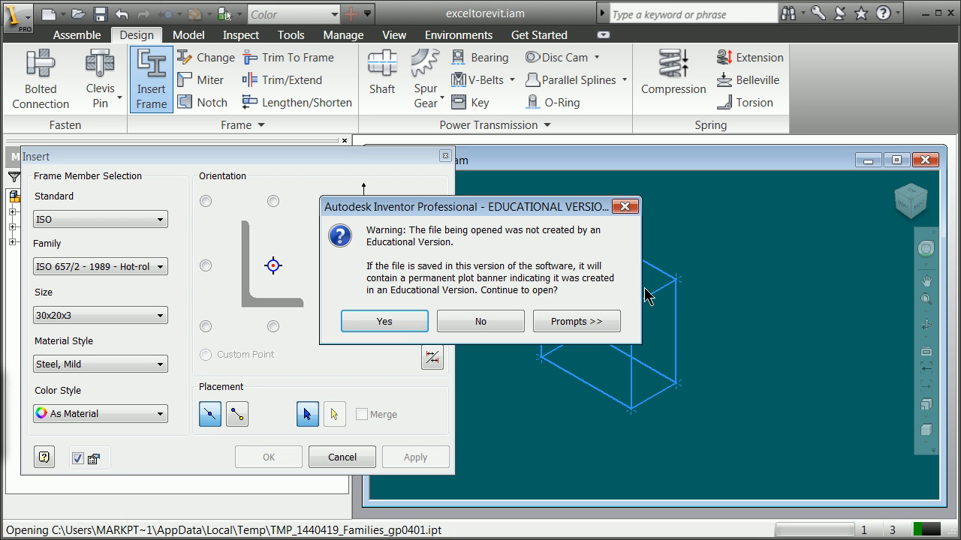
click(400, 321)
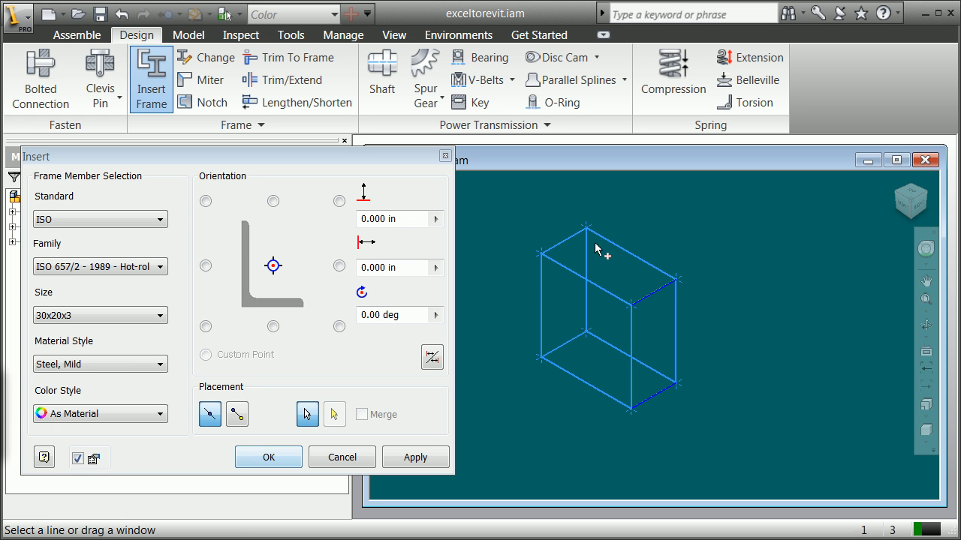
click(572, 239)
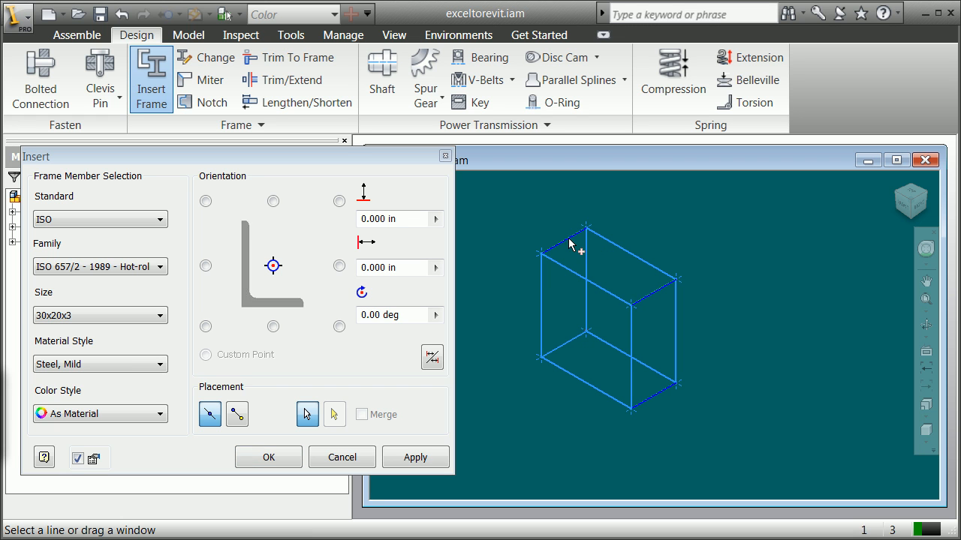
click(566, 346)
click(632, 367)
click(590, 391)
click(543, 321)
click(579, 284)
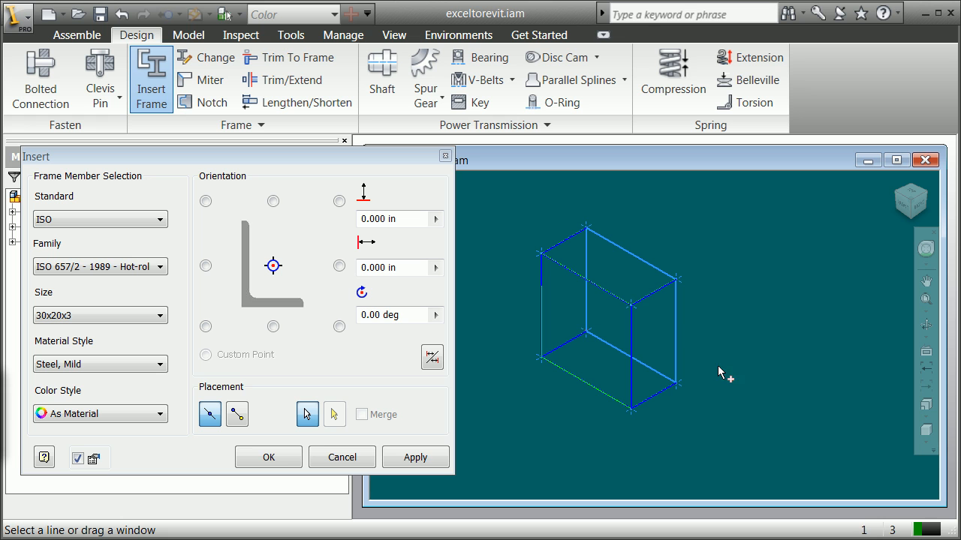
click(674, 339)
click(652, 370)
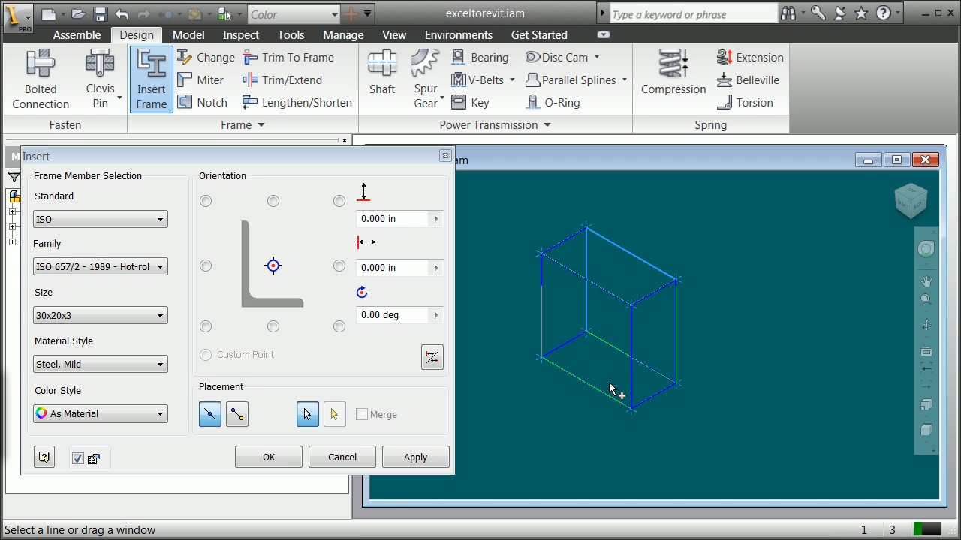
click(596, 335)
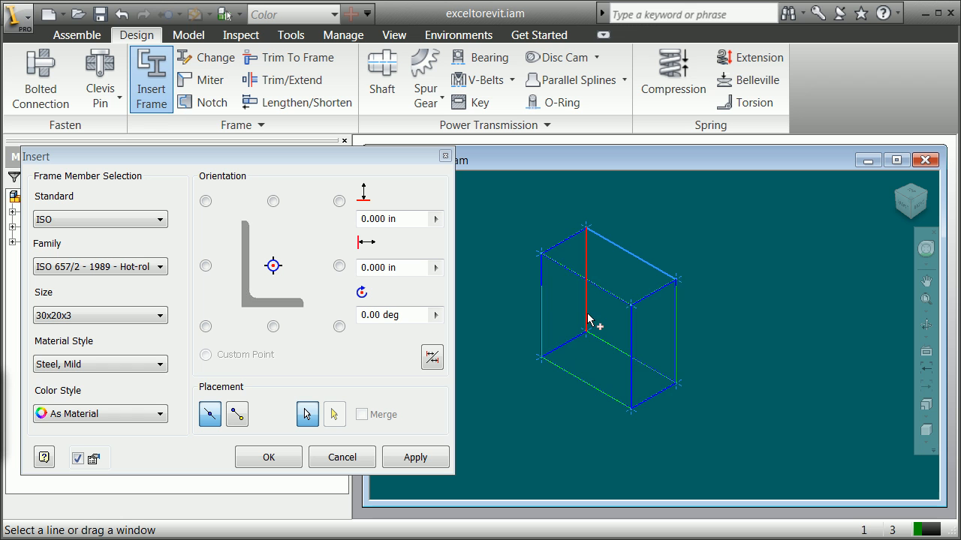
click(634, 258)
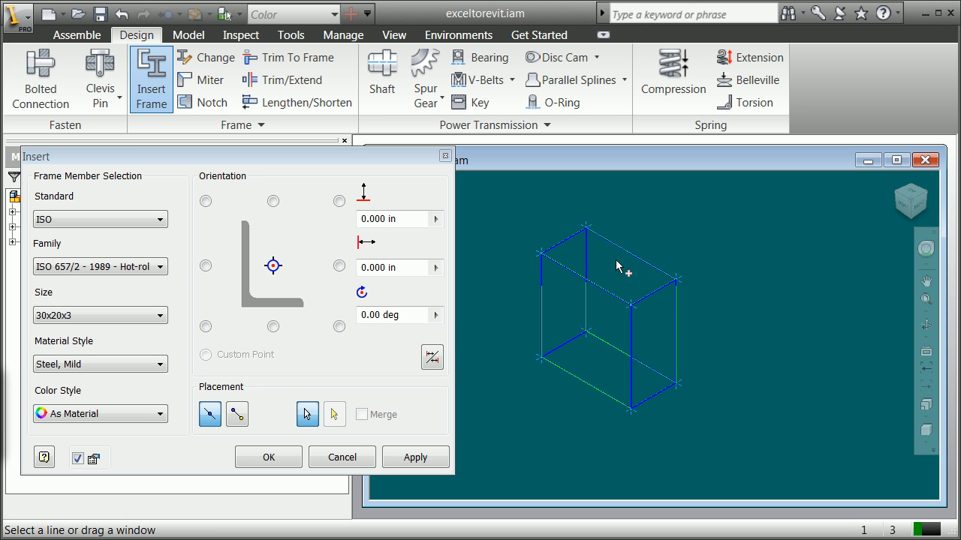
- Create the frame members with the default file names Frame0001.iam and Skeleton0001.ipt in the default locations
click(287, 457)
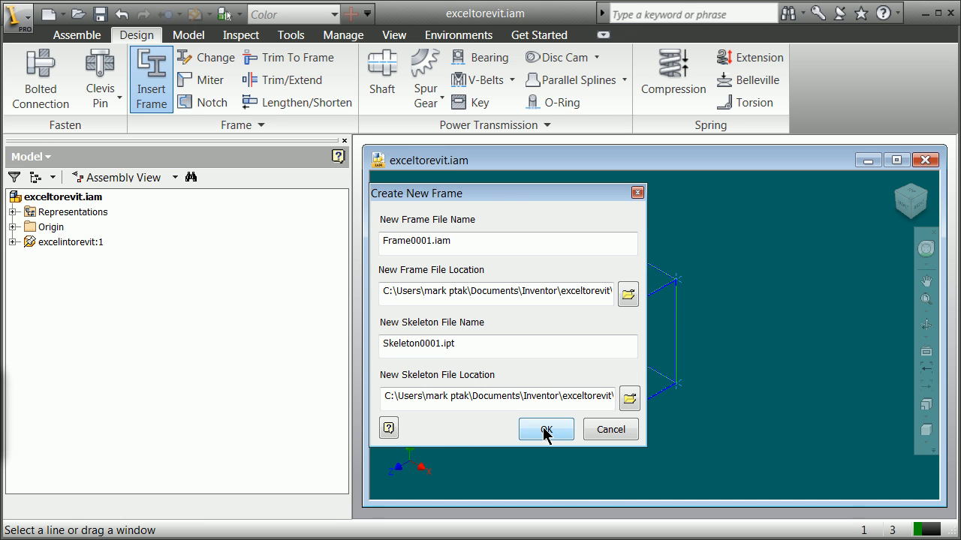
click(545, 432)
click(653, 426)
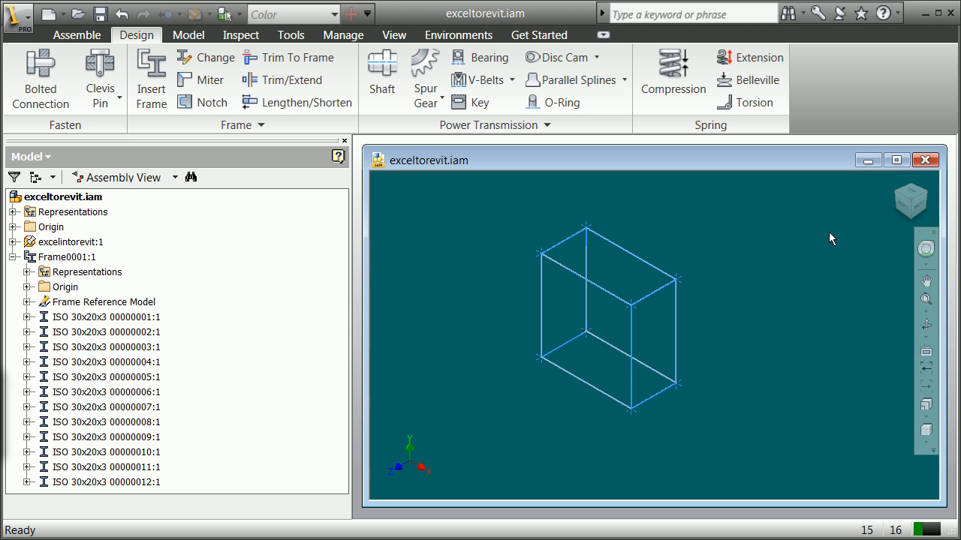
- Miter the two horizontal members meeting at the frame's top front corner, with a 0.000 in gap
mouse_move(913, 201)
mouse_down()
mouse_move(916, 188)
mouse_move(913, 200)
mouse_up()
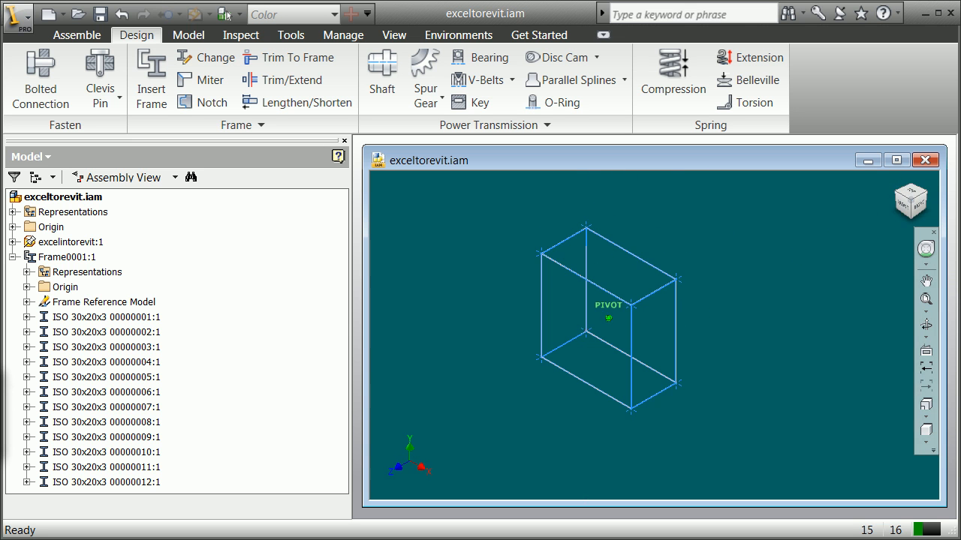
scroll(660, 312, up, 5)
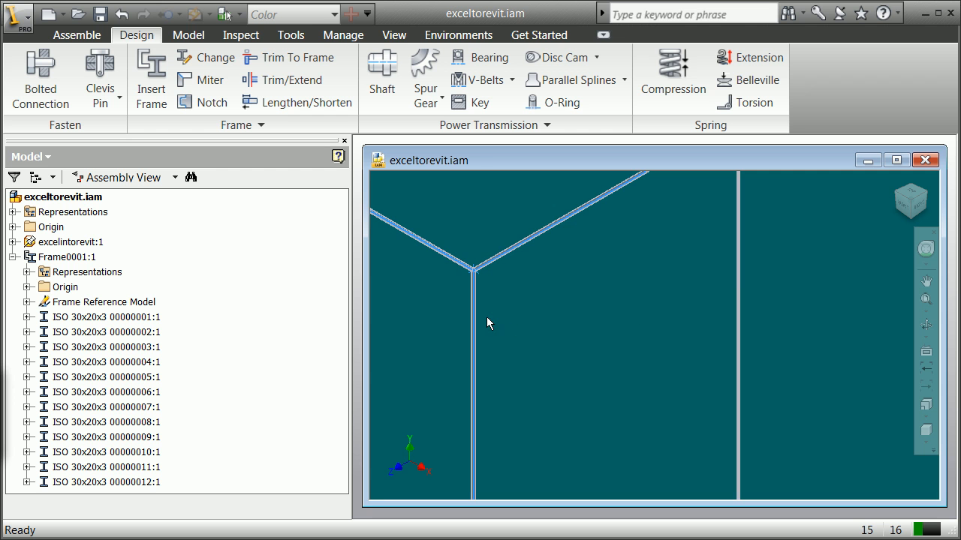
scroll(486, 312, up, 5)
scroll(460, 285, up, 2)
scroll(460, 285, down, 6)
scroll(460, 285, up, 3)
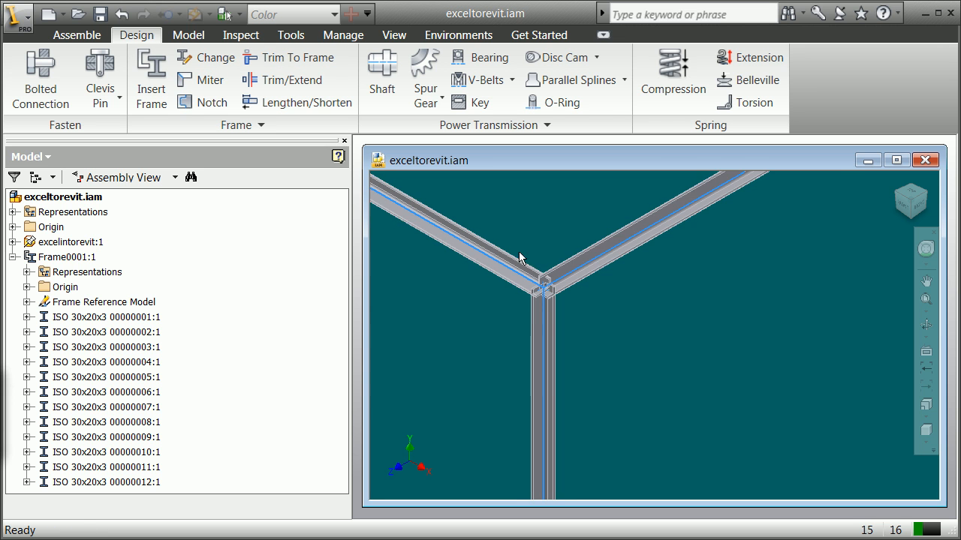
scroll(572, 280, up, 2)
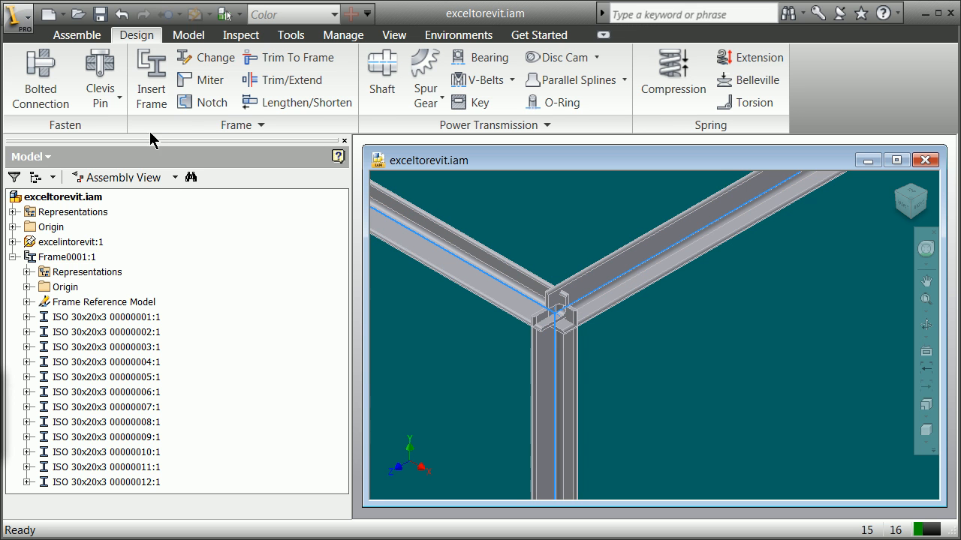
click(201, 83)
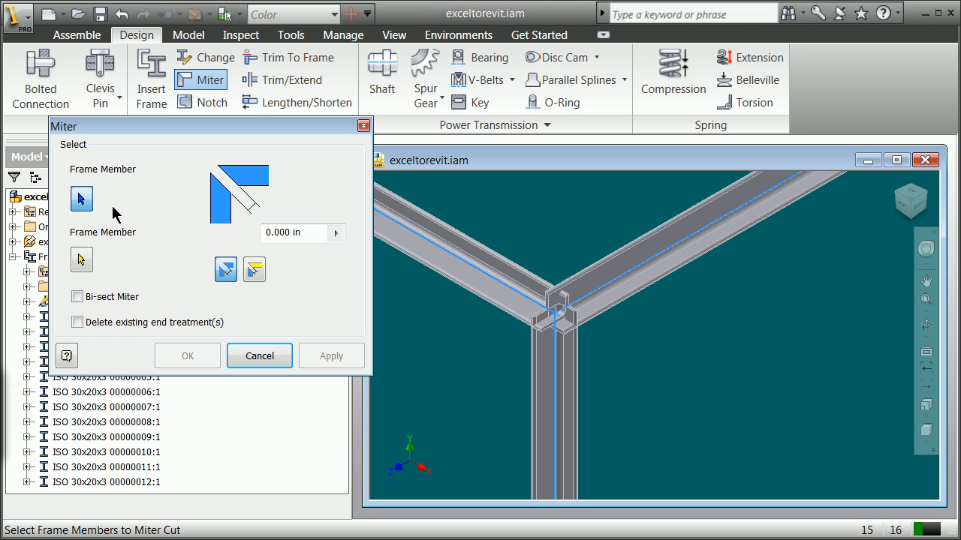
click(510, 311)
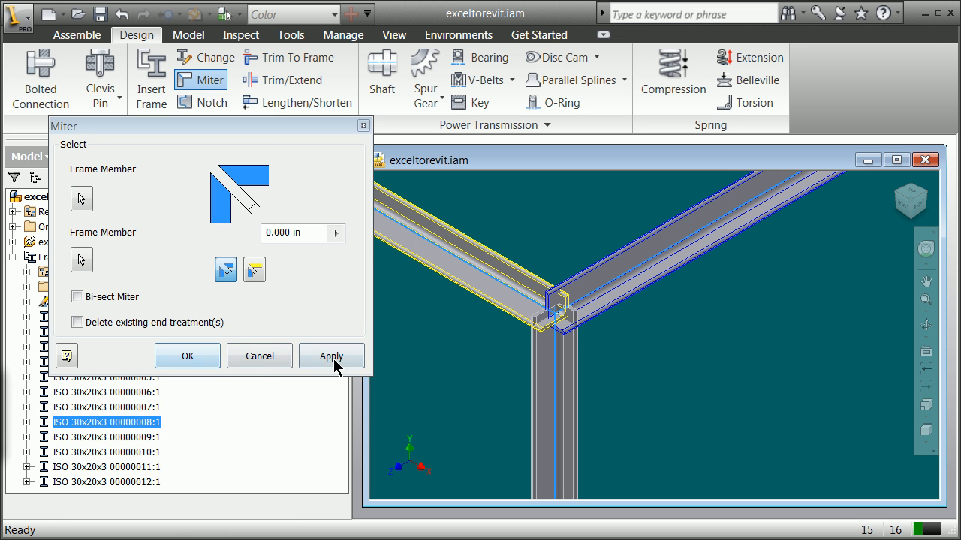
click(185, 359)
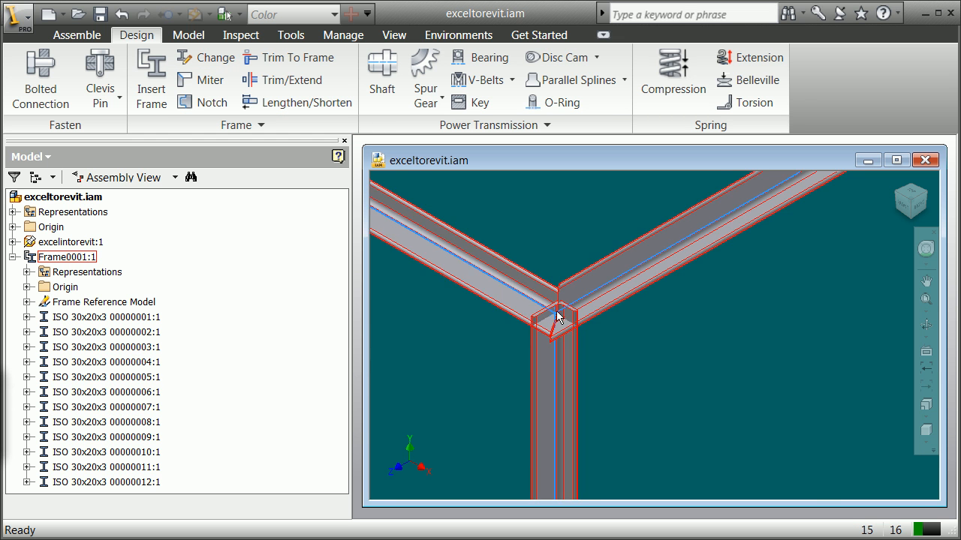
- Examine the mitered top front corner up close and the frame around it
scroll(553, 318, up, 5)
scroll(574, 313, down, 3)
scroll(573, 313, down, 2)
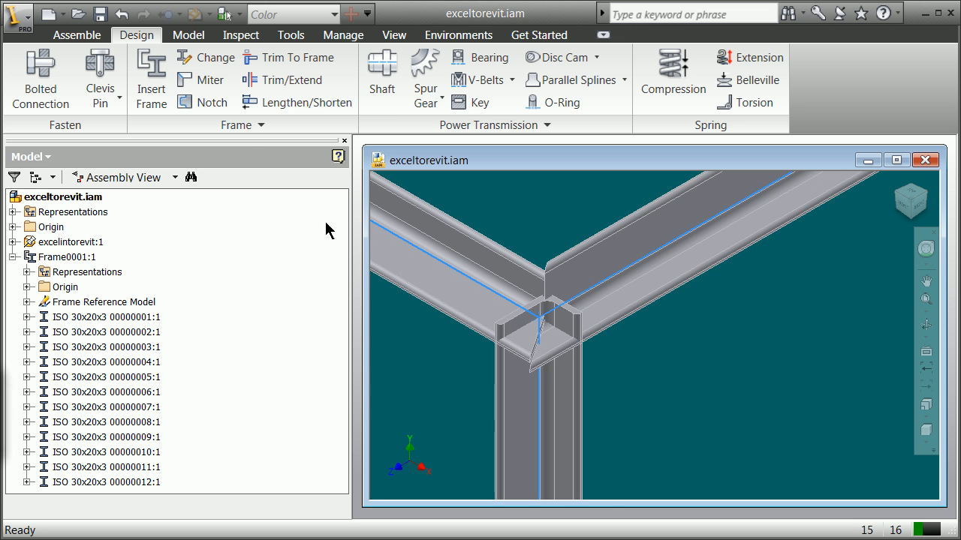
scroll(563, 280, up, 5)
scroll(561, 289, down, 5)
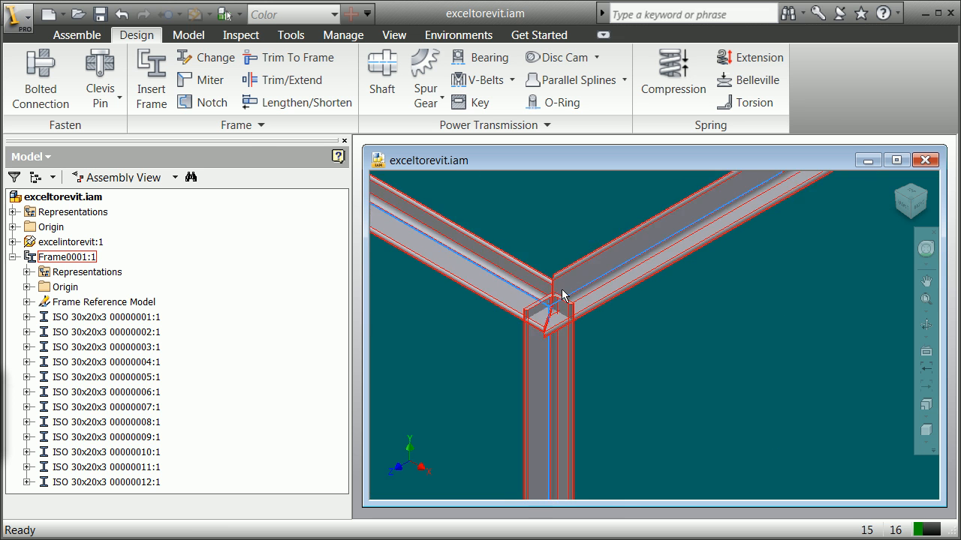
scroll(573, 311, up, 3)
scroll(556, 311, down, 5)
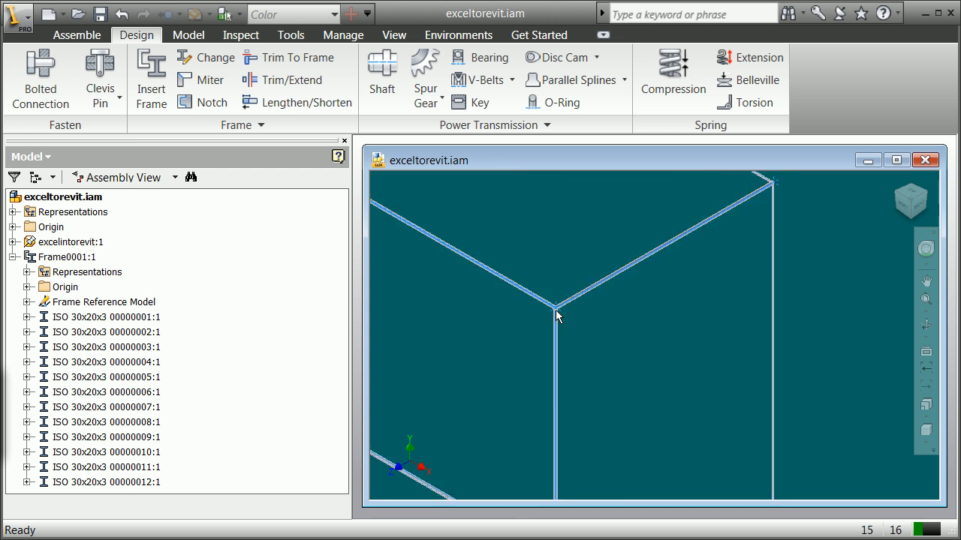
scroll(557, 315, up, 3)
scroll(556, 333, up, 3)
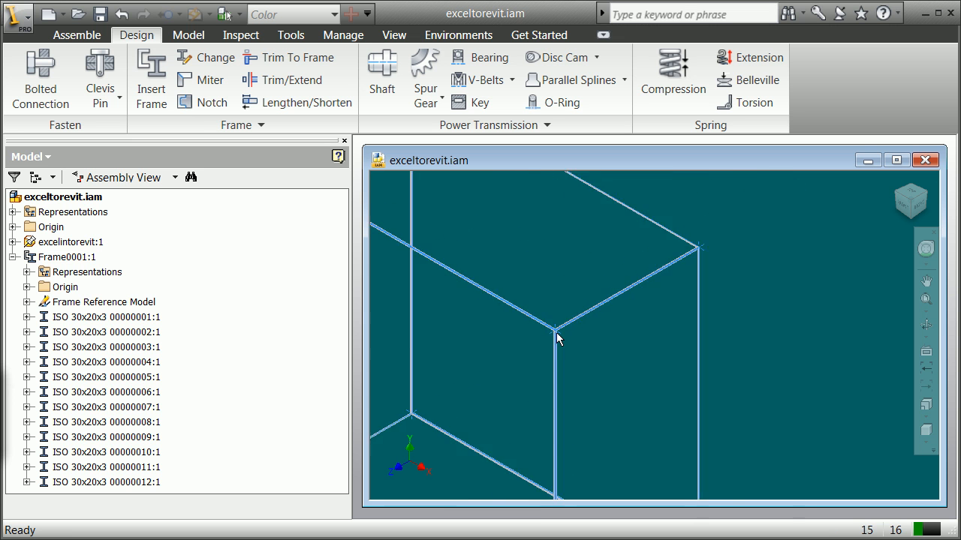
scroll(544, 330, down, 5)
scroll(477, 289, up, 2)
scroll(607, 337, up, 6)
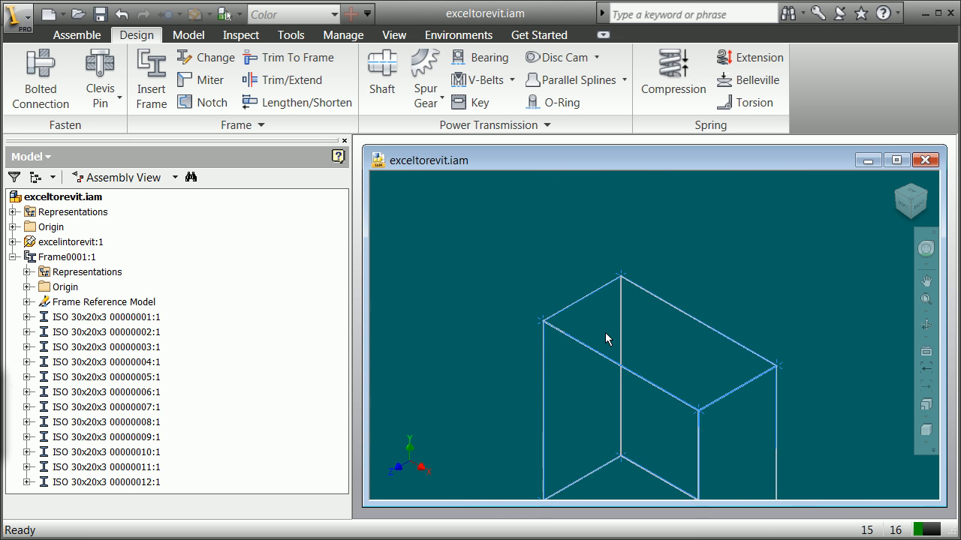
- Miter the long top member with the vertical post at the box's far-left top corner
scroll(396, 314, up, 5)
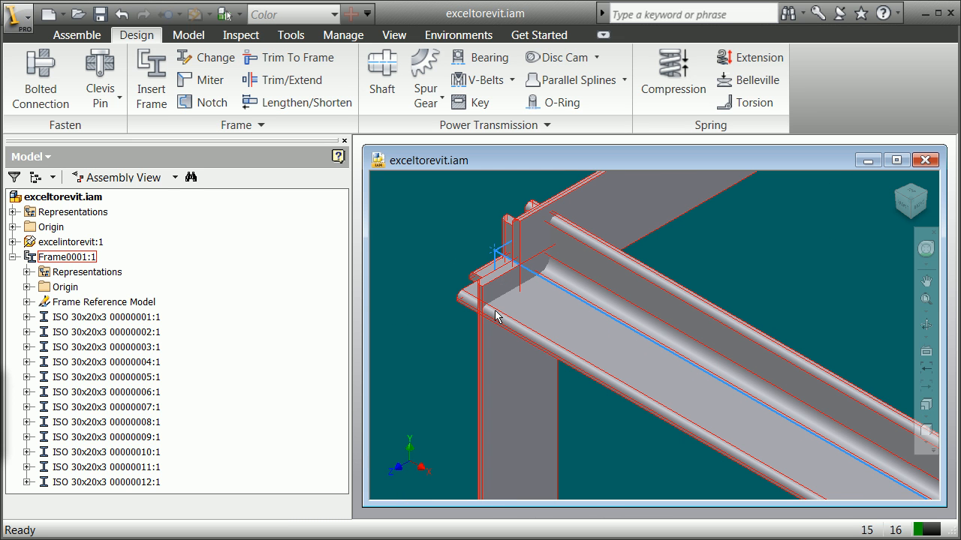
click(203, 80)
click(559, 321)
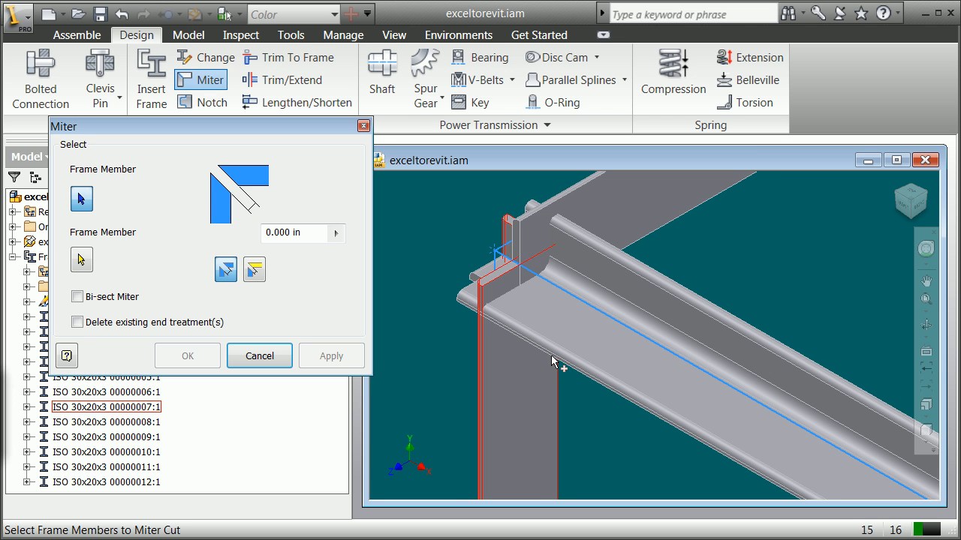
click(512, 384)
click(186, 357)
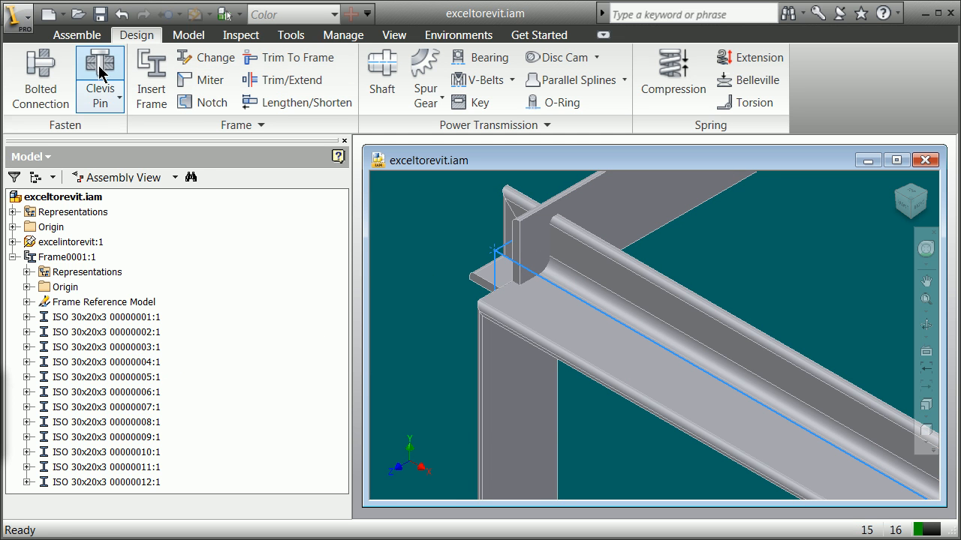
- Notch the short top member against the long top member at the same corner
click(208, 101)
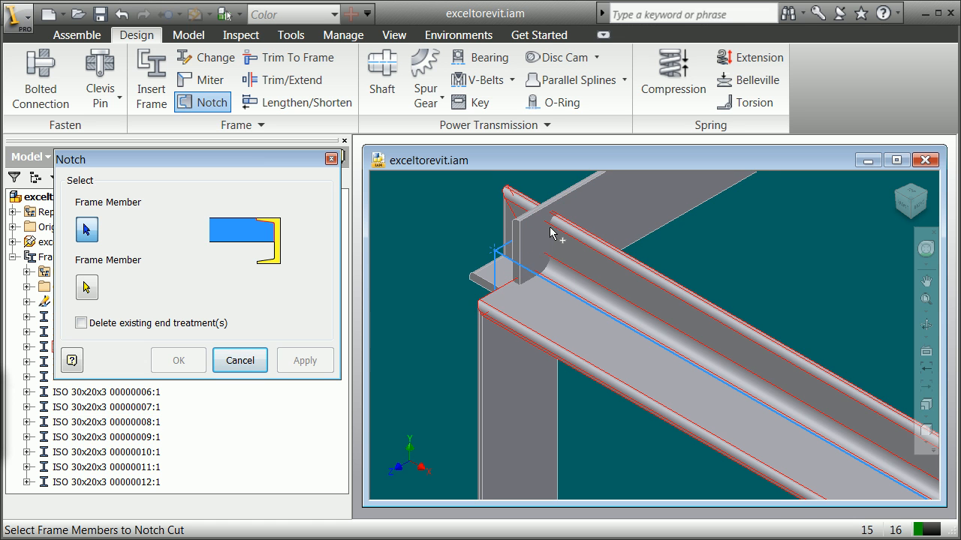
click(584, 197)
click(588, 241)
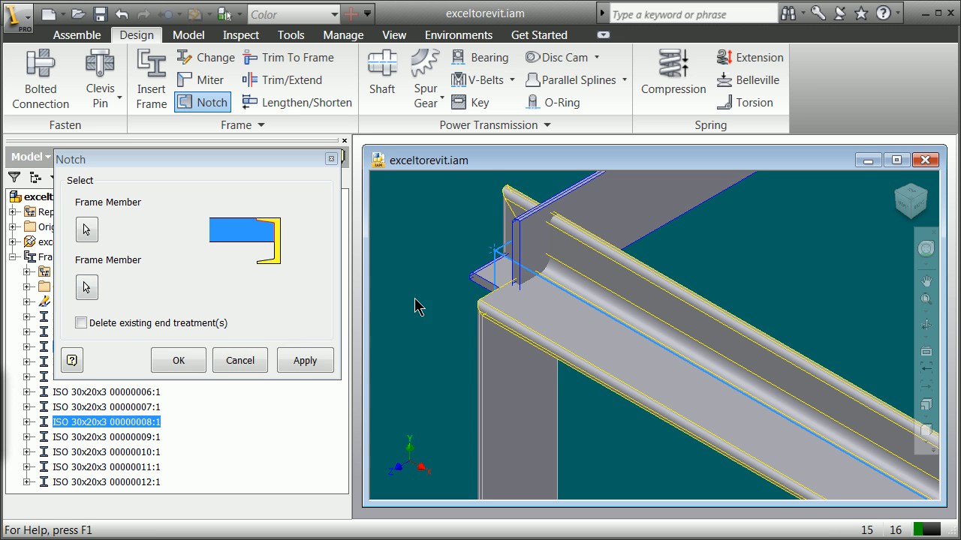
click(197, 358)
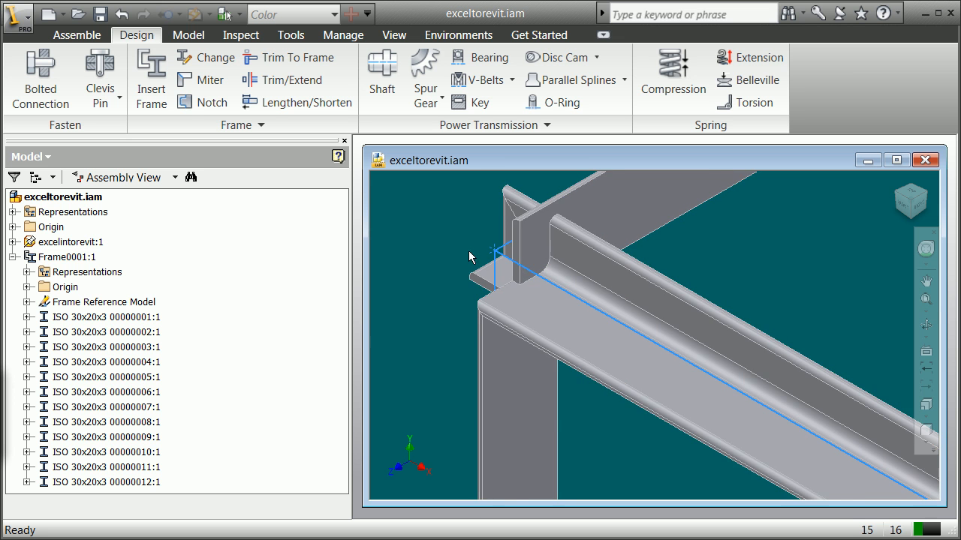
- Start a CAD format export of the assembly to the Inventor folder, with SAT as the file type and exceltorevit.sat as the name
scroll(534, 301, down, 5)
scroll(534, 308, down, 4)
scroll(630, 450, down, 2)
scroll(627, 460, up, 8)
scroll(628, 459, down, 5)
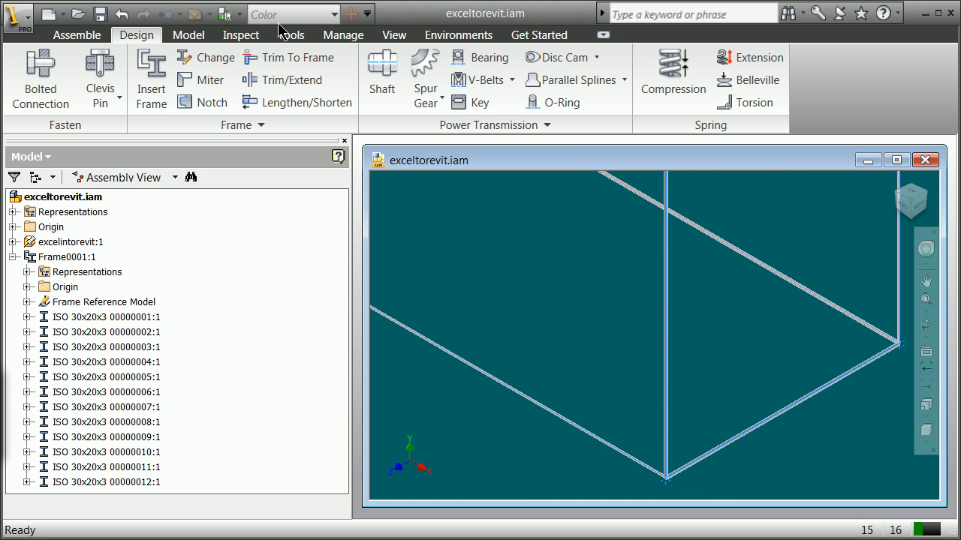
click(23, 28)
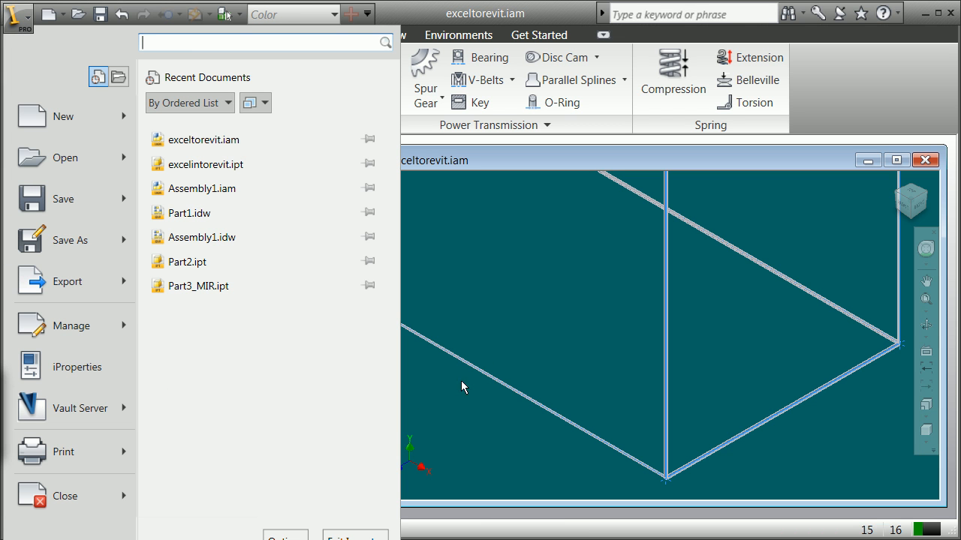
mouse_move(68, 289)
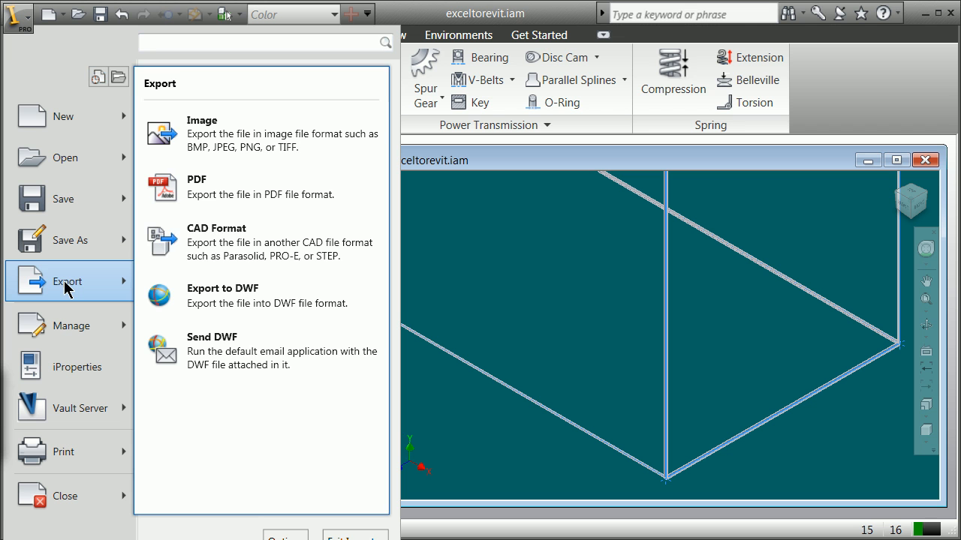
click(247, 249)
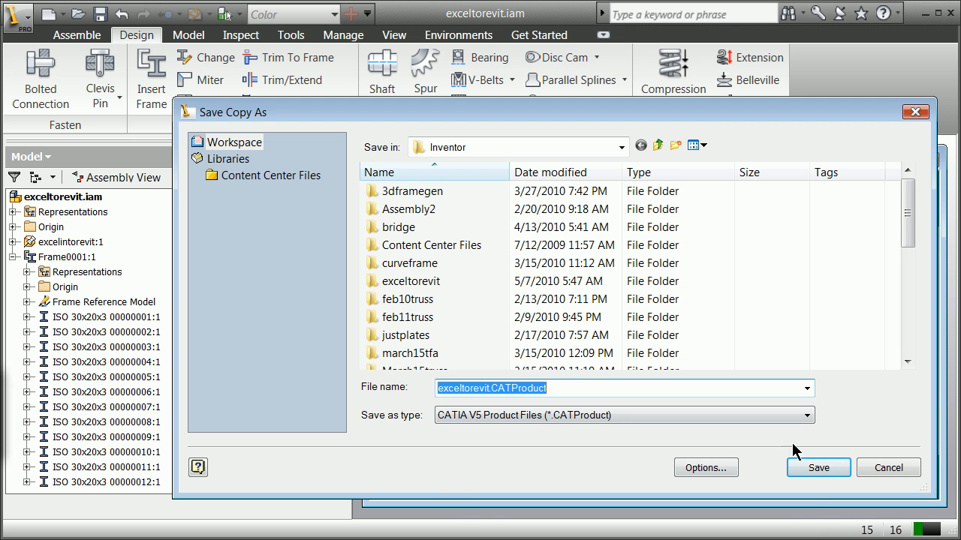
click(807, 417)
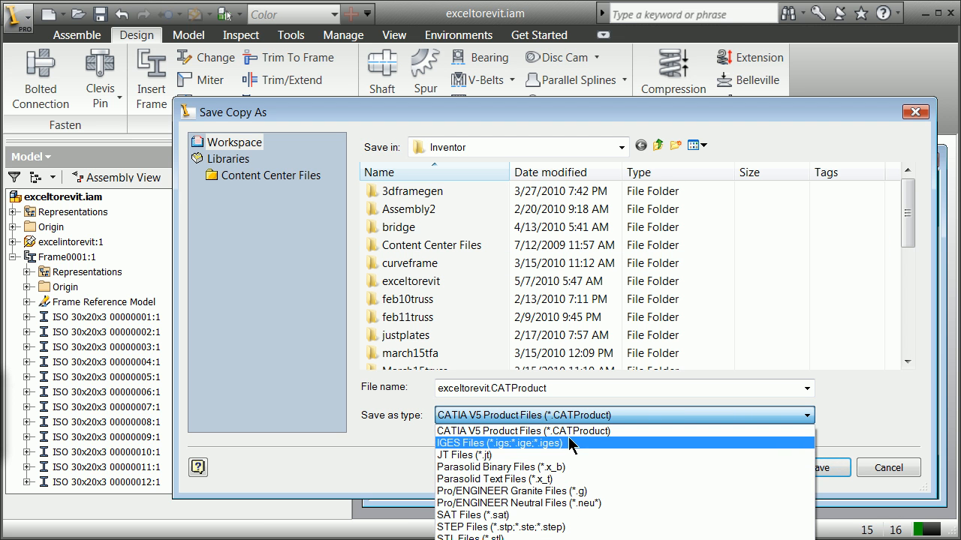
click(493, 515)
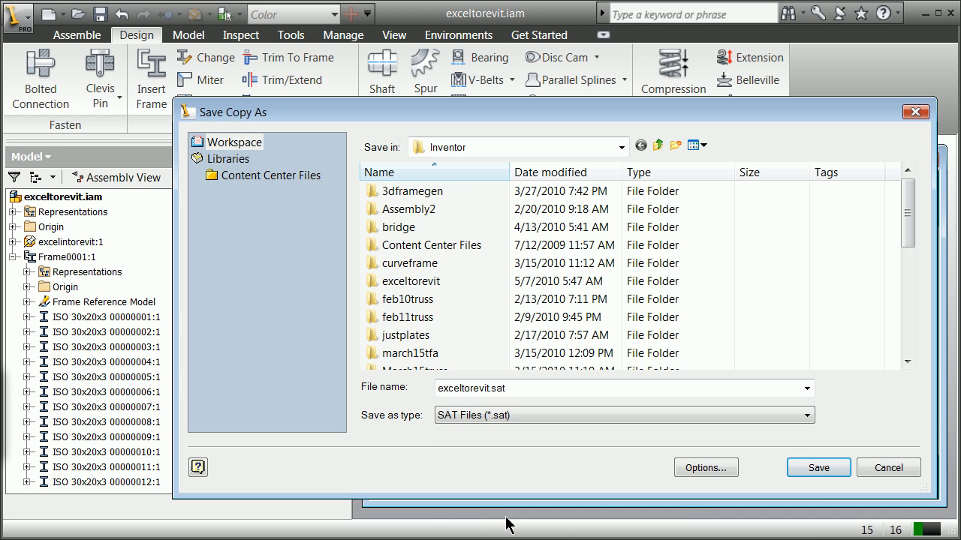
- Set the SAT output version to 7.0 in the export options and save the assembly copy as exceltorevit.sat
click(704, 467)
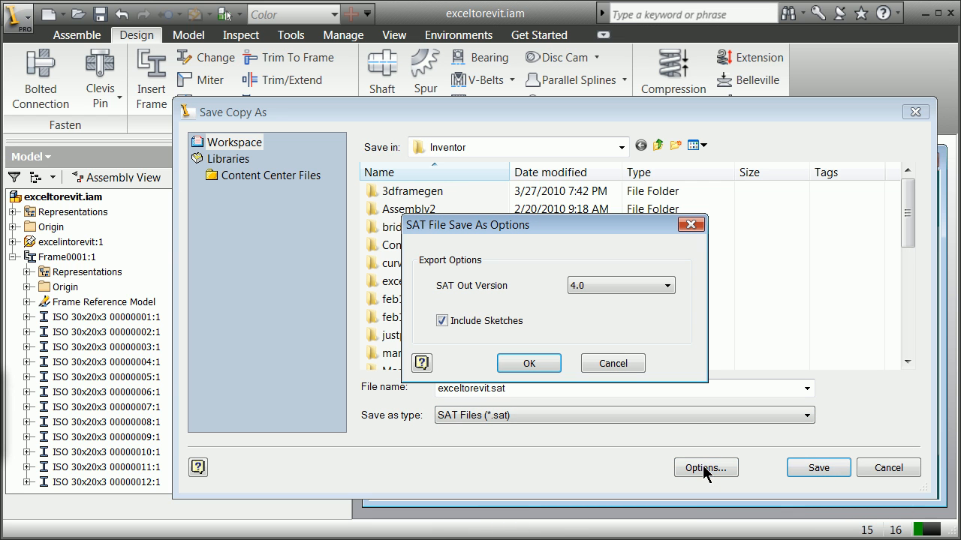
click(660, 288)
click(662, 289)
click(660, 291)
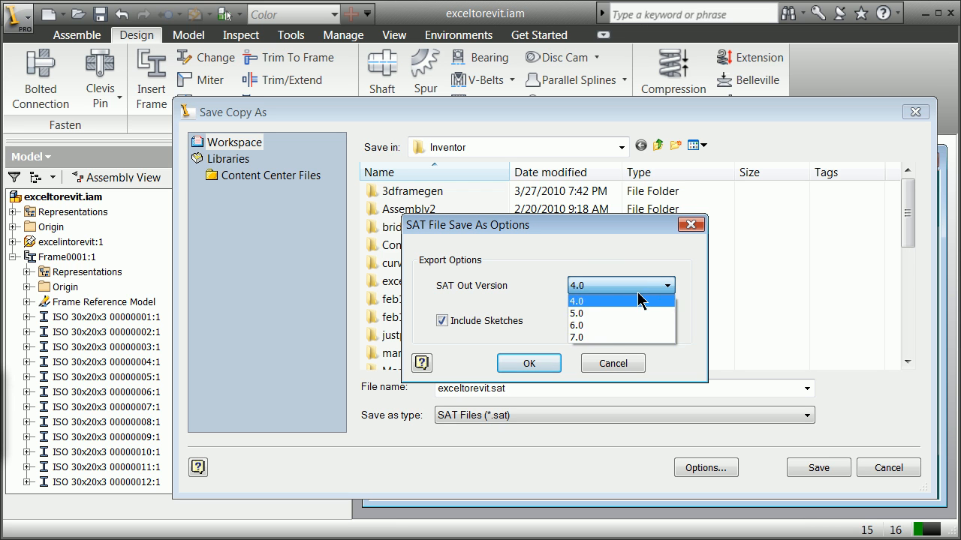
click(605, 337)
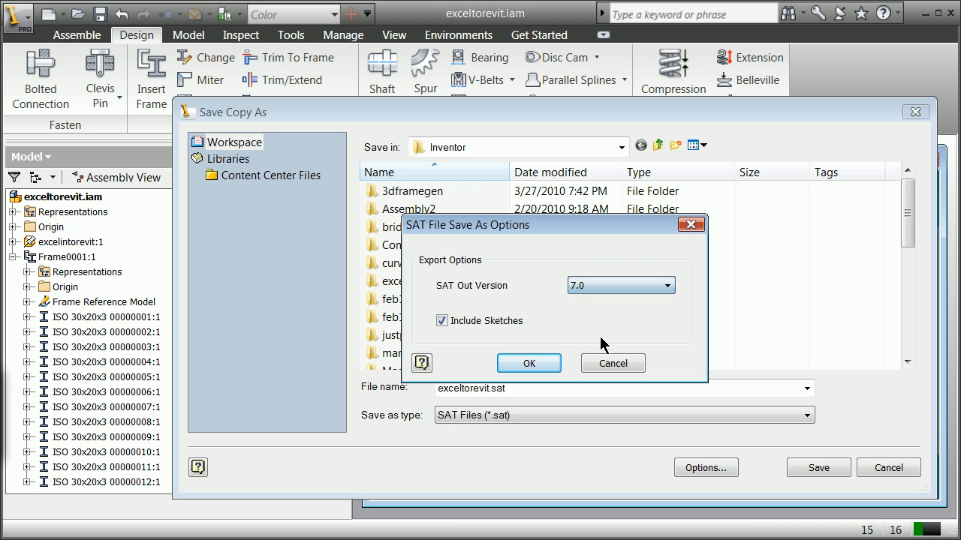
click(530, 364)
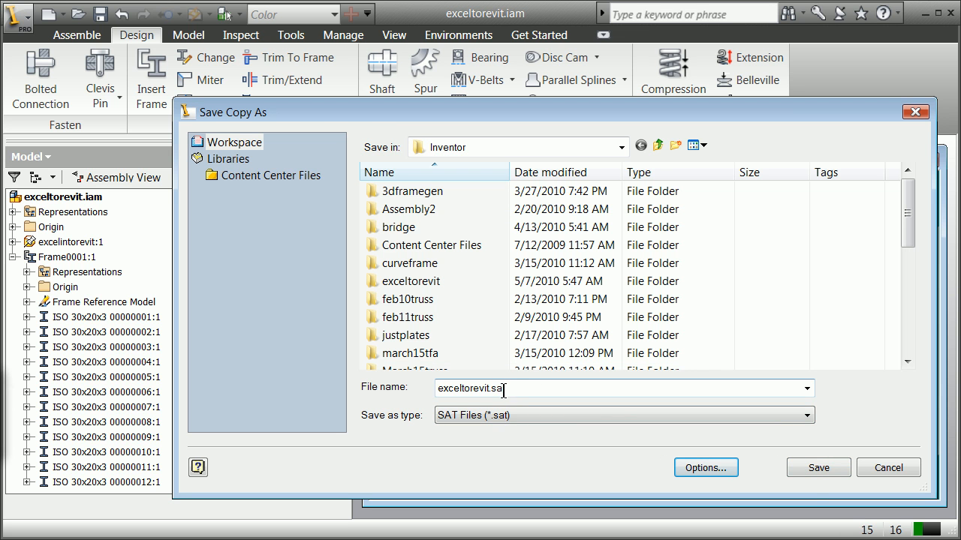
click(816, 468)
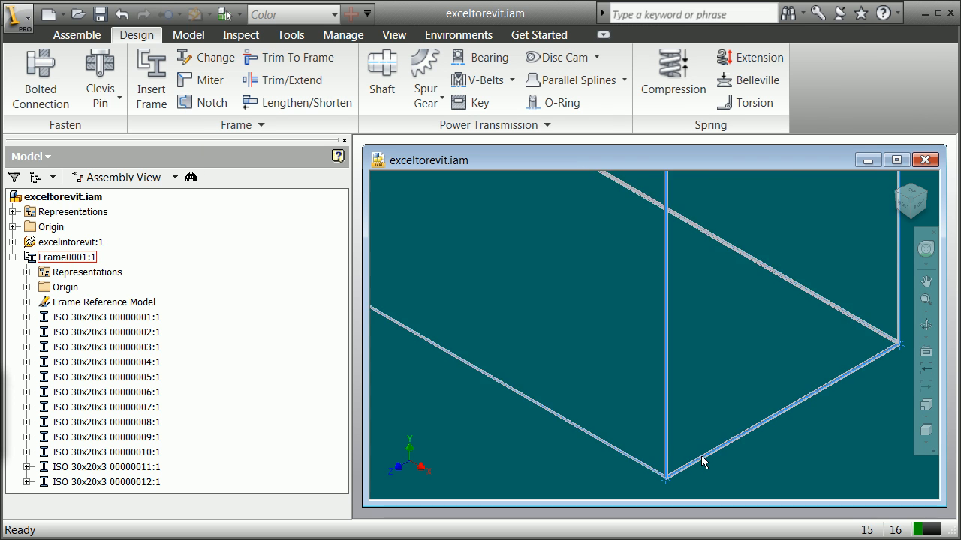
- Export the assembly in CAD format to the Inventor folder as a STEP file named exceltorevit.stp
click(16, 21)
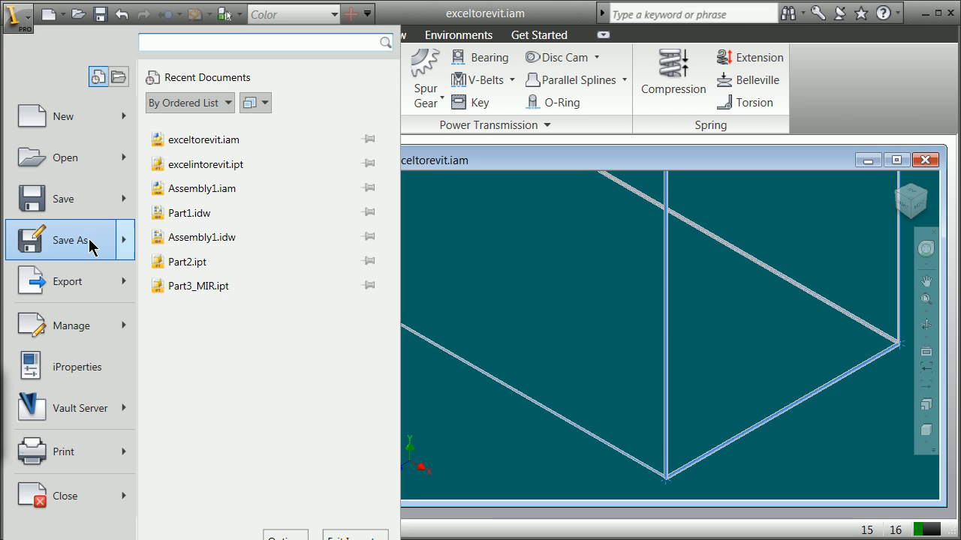
mouse_move(91, 243)
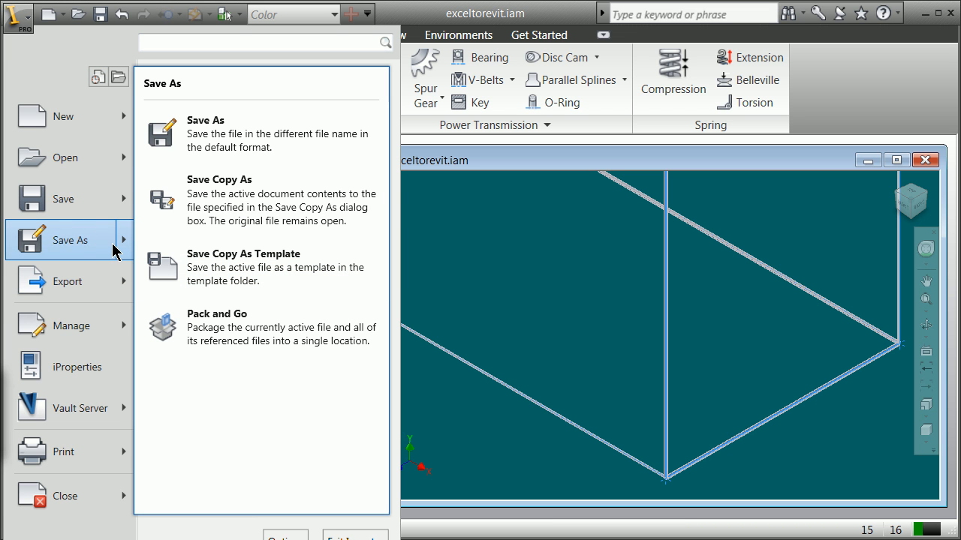
mouse_move(103, 289)
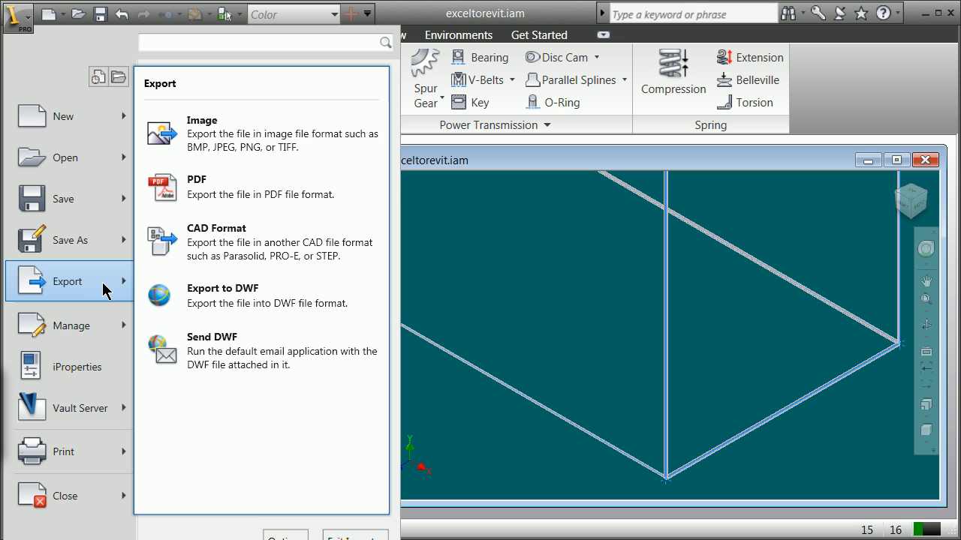
click(247, 243)
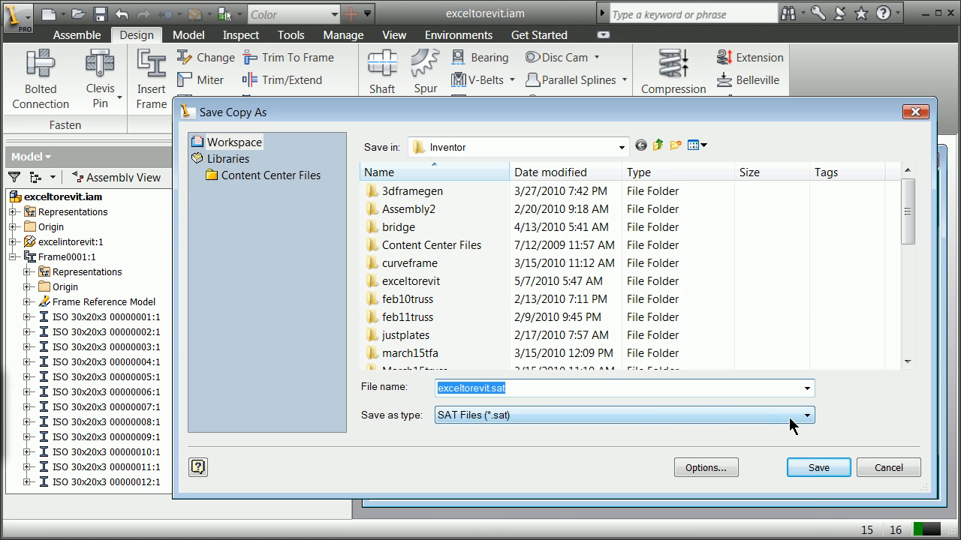
click(800, 417)
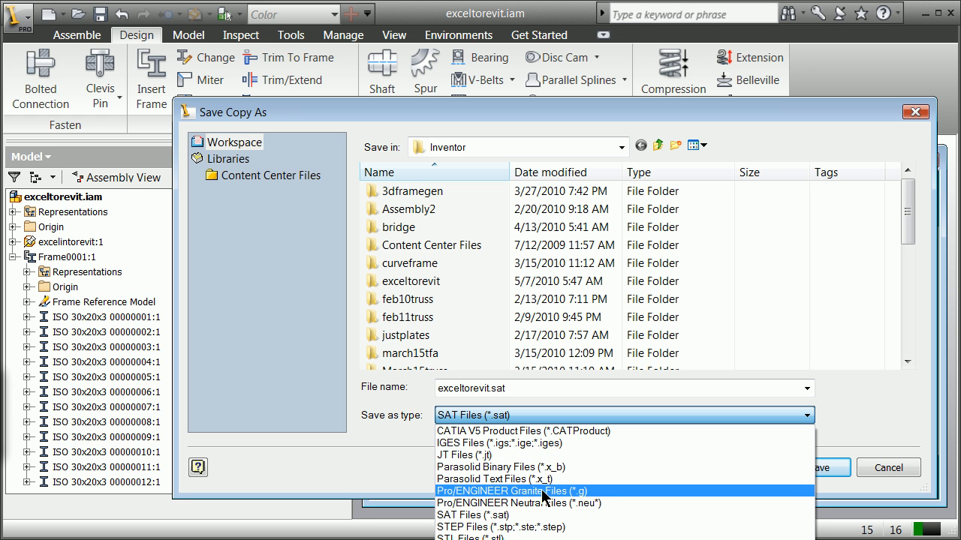
click(528, 528)
click(820, 468)
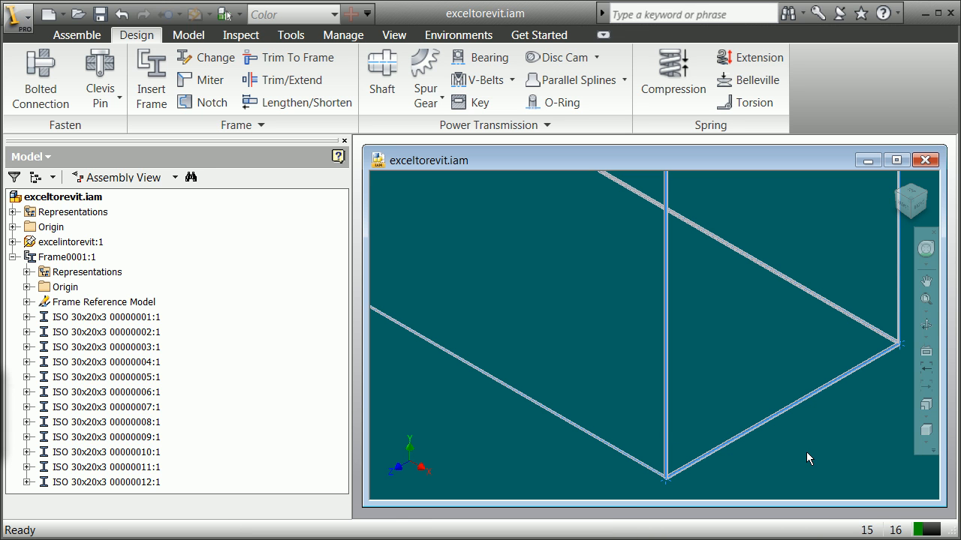
- Export the assembly as STEP again, accepting the 214 - Automotive Design options with sketches included, and replace the existing exceltorevit.stp
click(18, 23)
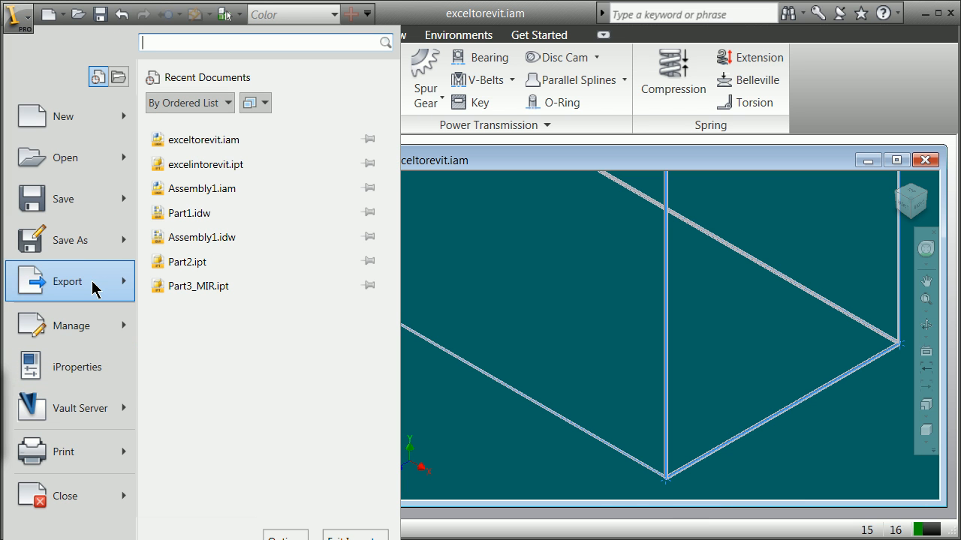
mouse_move(93, 285)
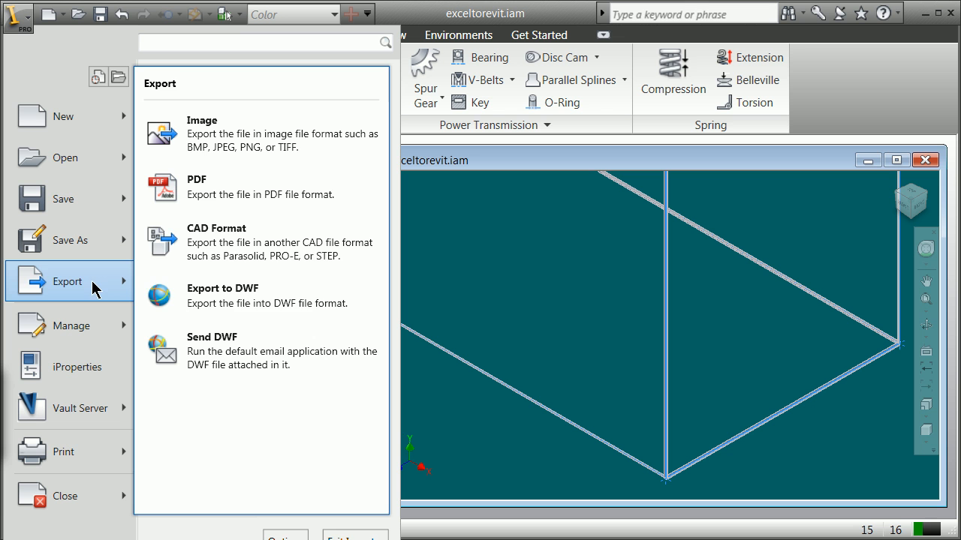
click(257, 233)
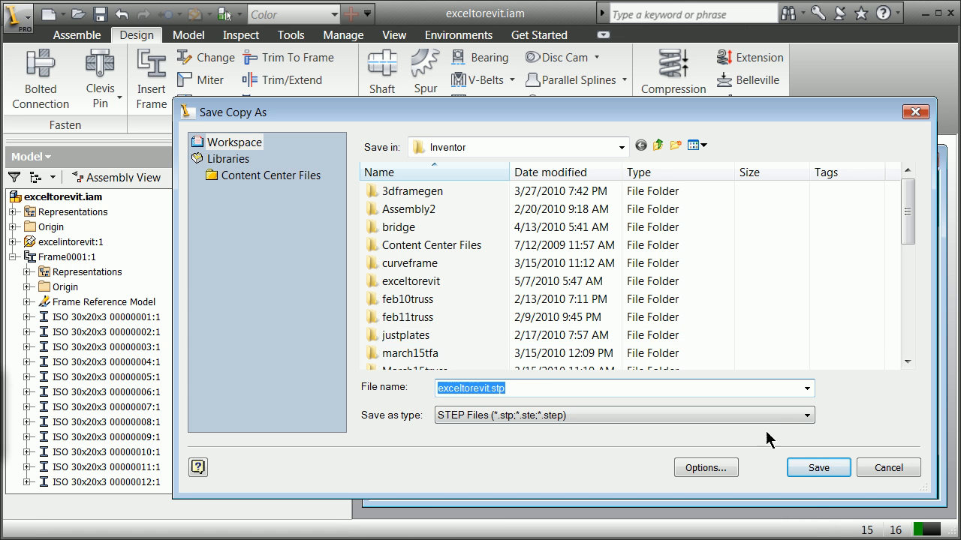
click(806, 416)
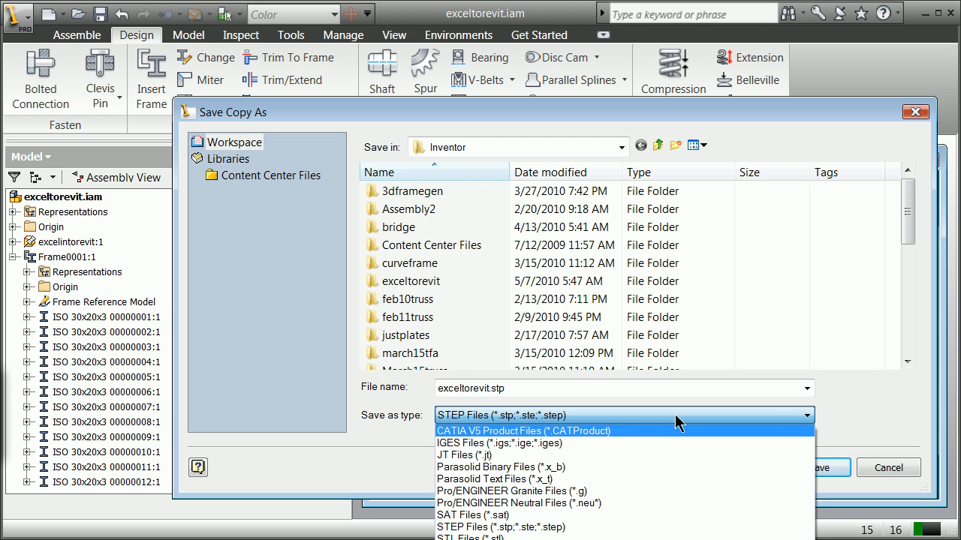
click(847, 406)
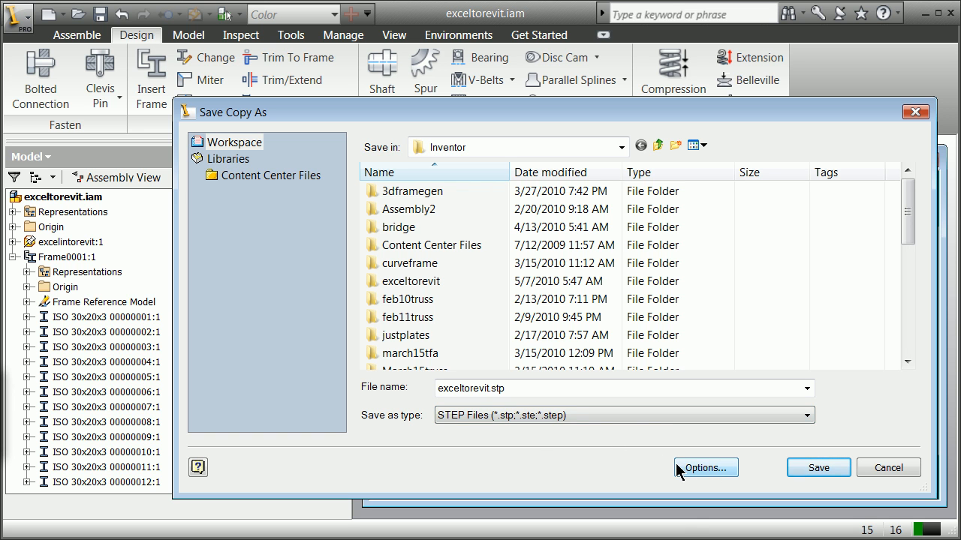
click(709, 468)
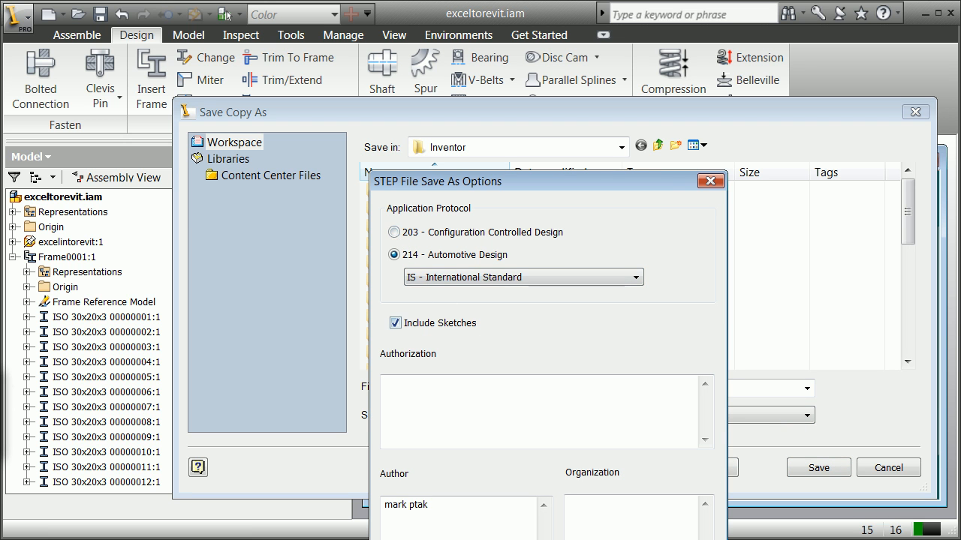
key(Return)
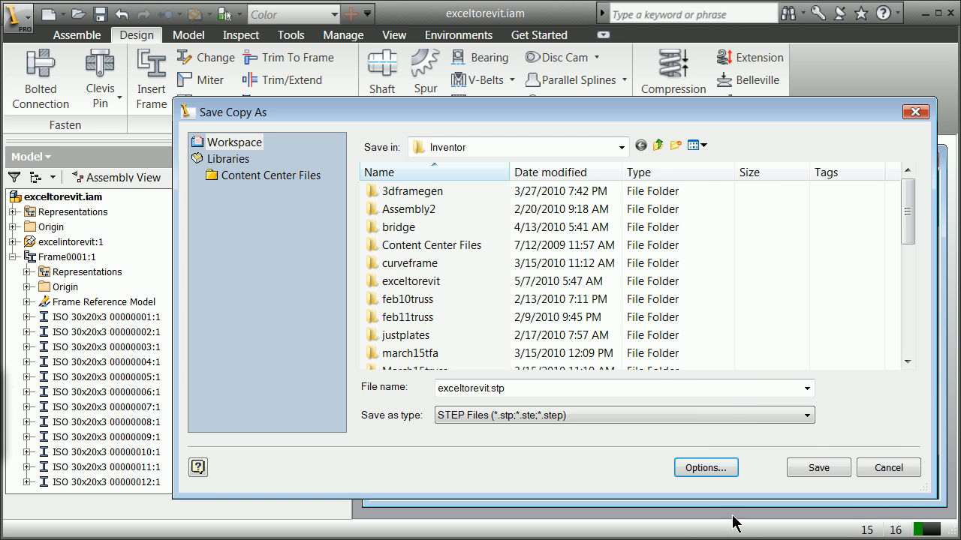
click(816, 469)
click(710, 390)
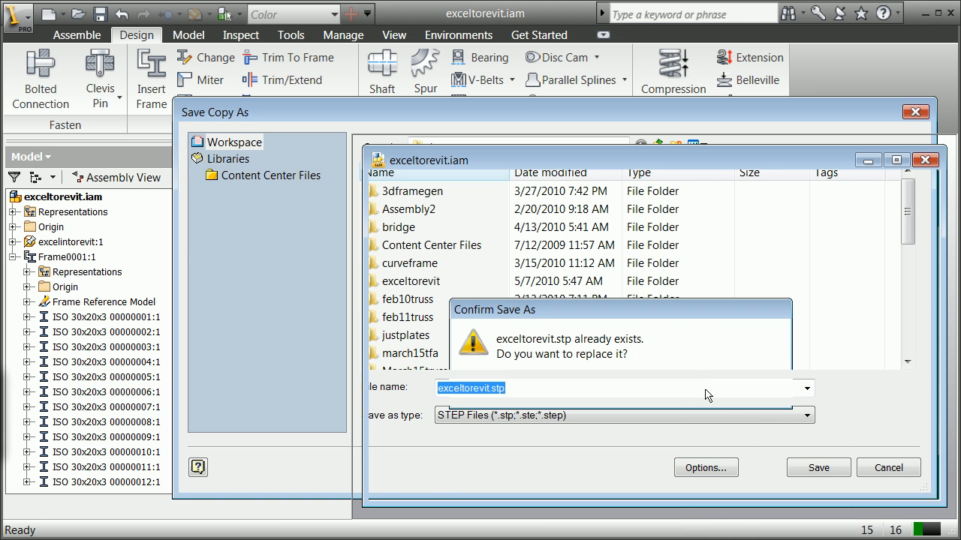
- Miter the long bottom member with the vertical post at the box's far-left bottom corner
scroll(526, 352, down, 5)
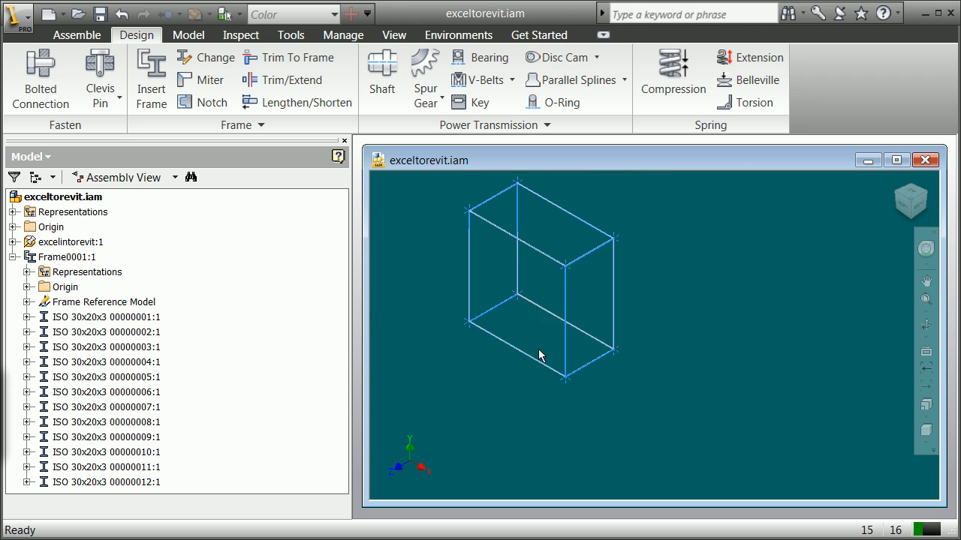
scroll(552, 300, down, 4)
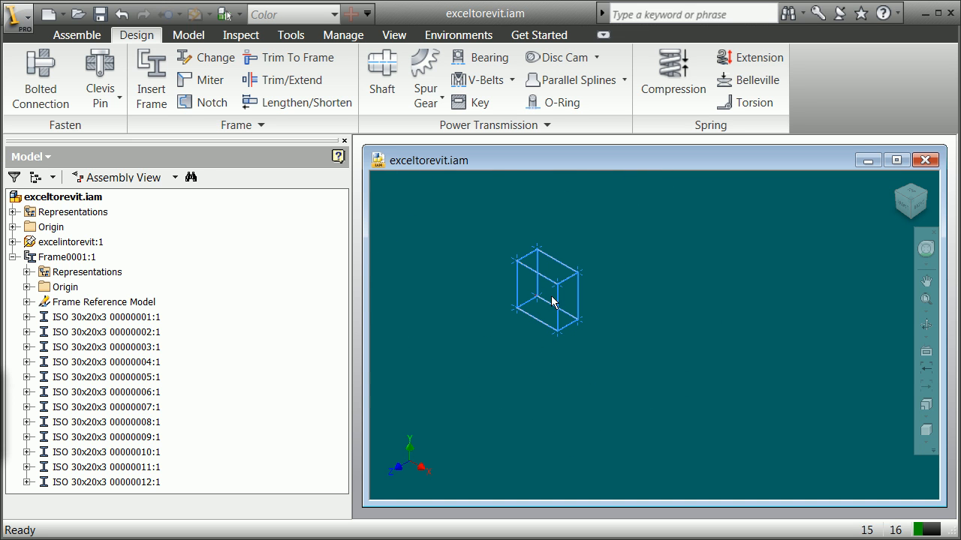
scroll(525, 313, up, 5)
scroll(482, 287, up, 3)
scroll(593, 284, down, 4)
scroll(653, 272, up, 5)
scroll(608, 360, up, 2)
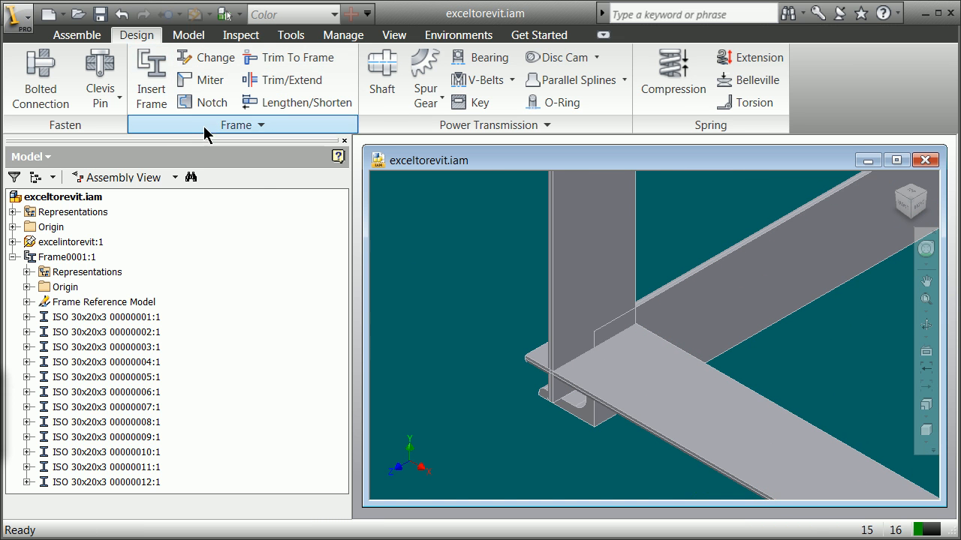
click(203, 83)
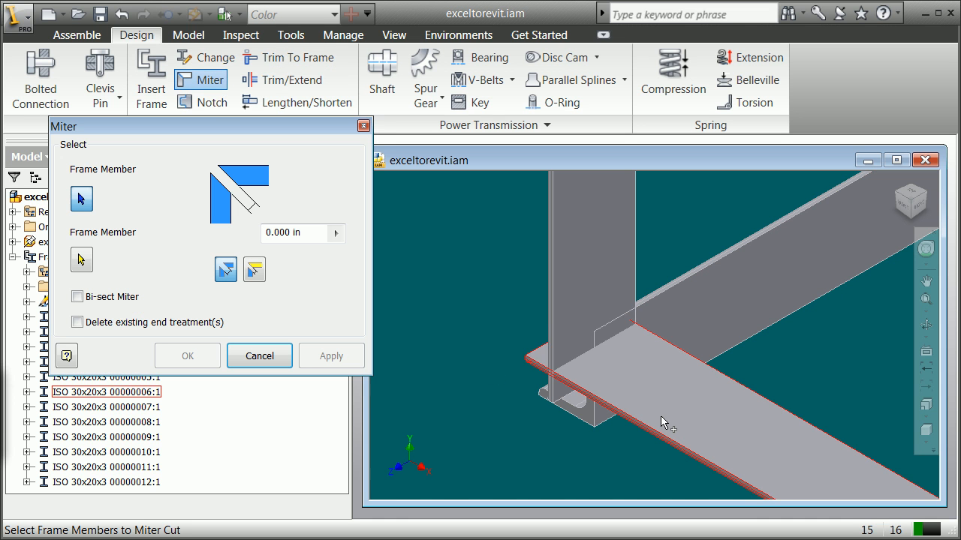
click(660, 416)
click(576, 292)
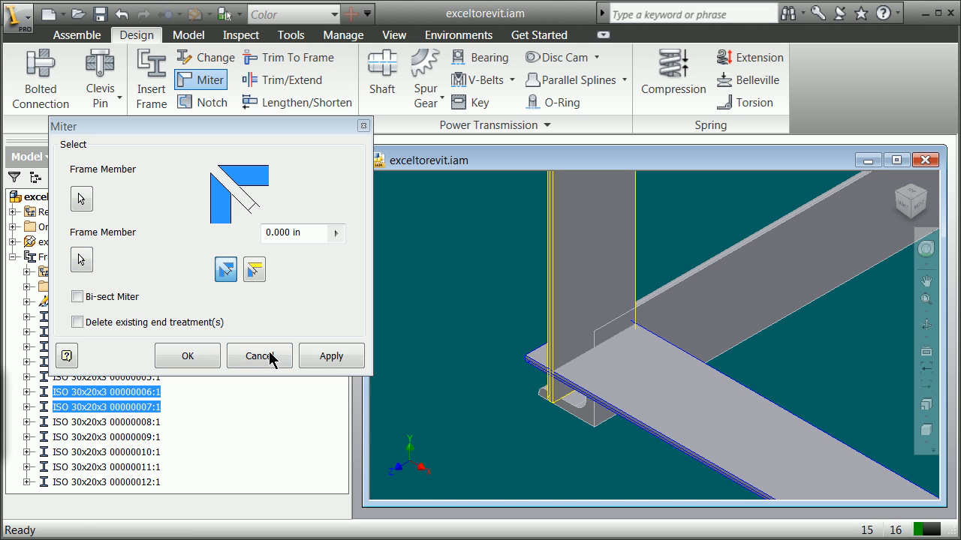
click(330, 357)
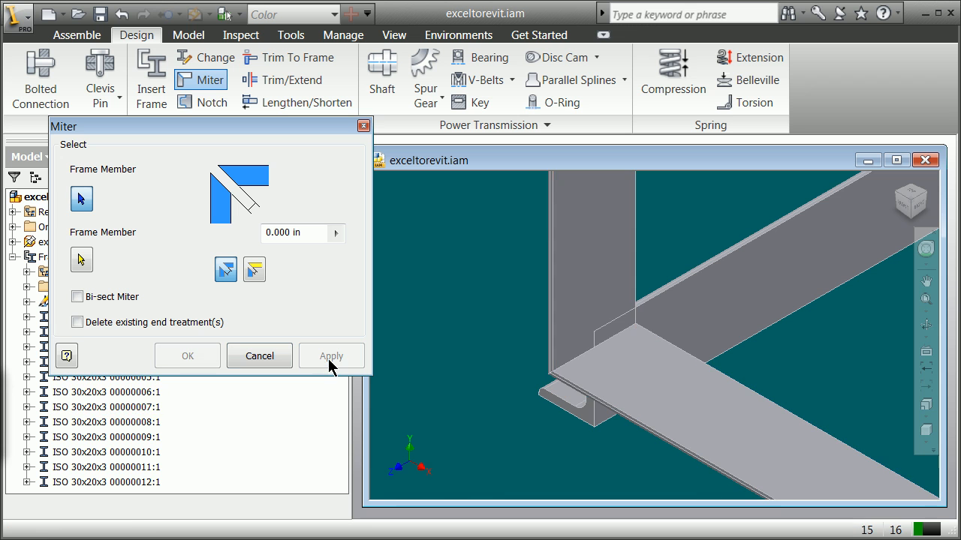
- Trim the long bottom member and the short bottom member to each other at the box's far-left bottom corner using Trim To Frame
click(902, 208)
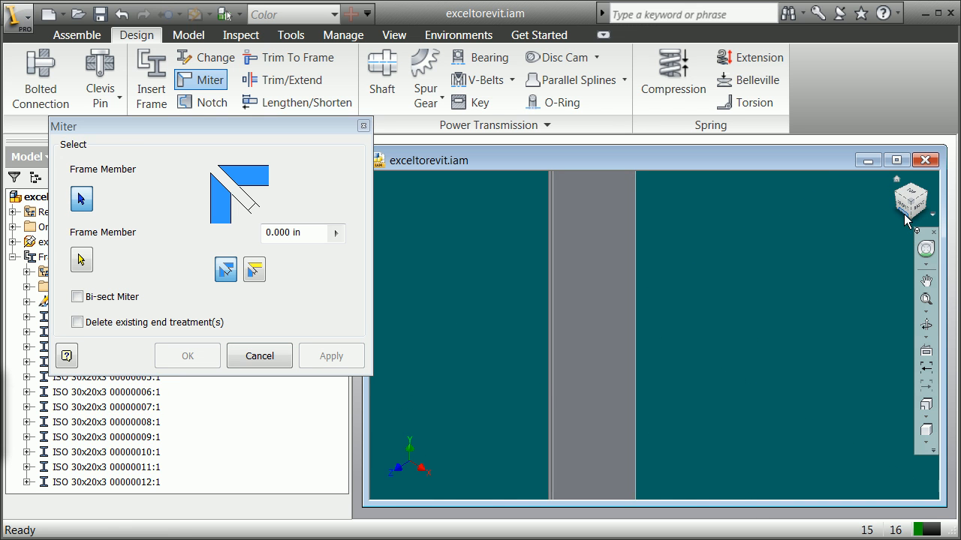
click(909, 205)
click(908, 200)
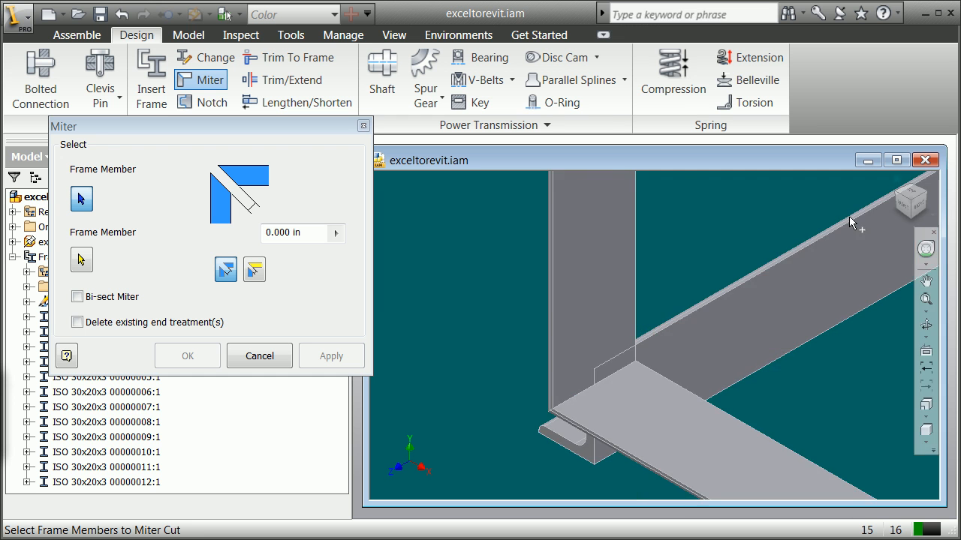
scroll(694, 297, up, 4)
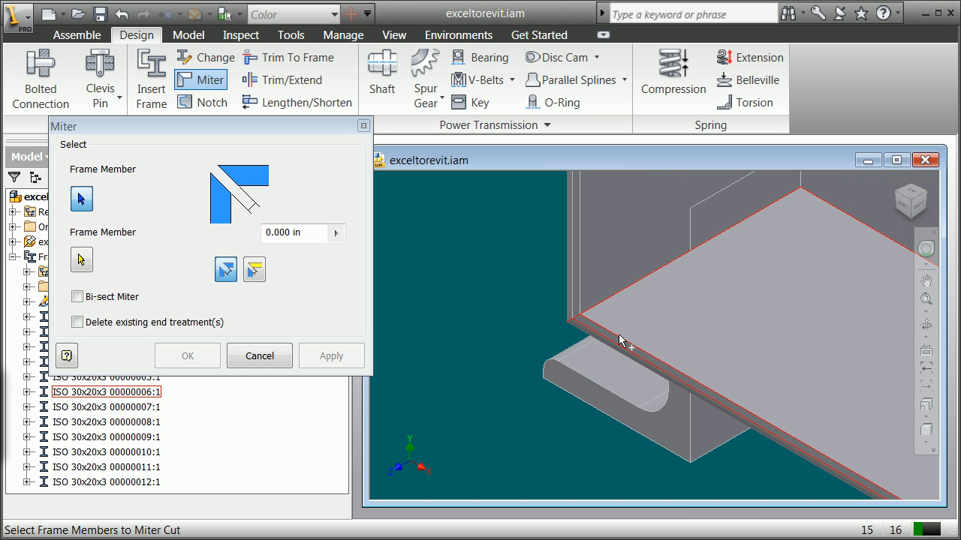
scroll(616, 338, down, 3)
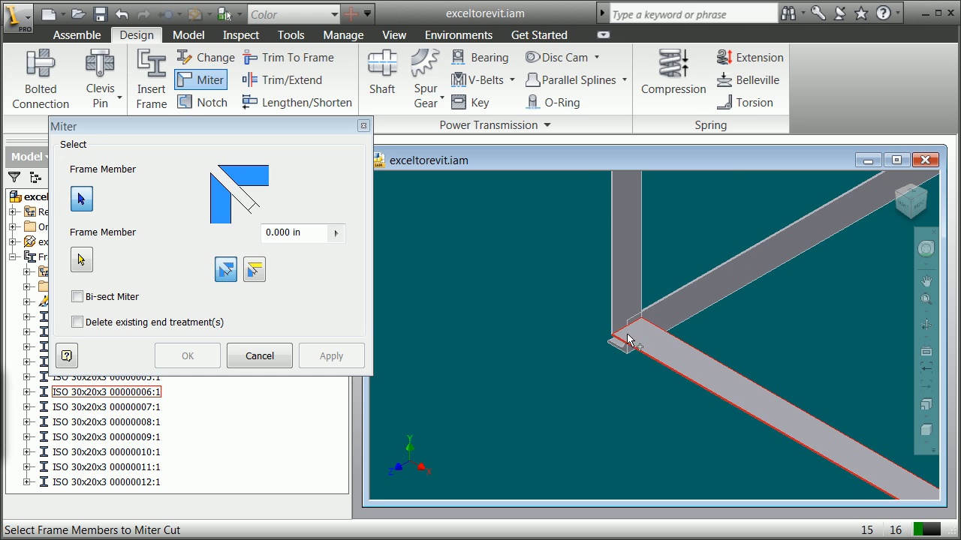
scroll(635, 336, up, 2)
scroll(636, 336, up, 1)
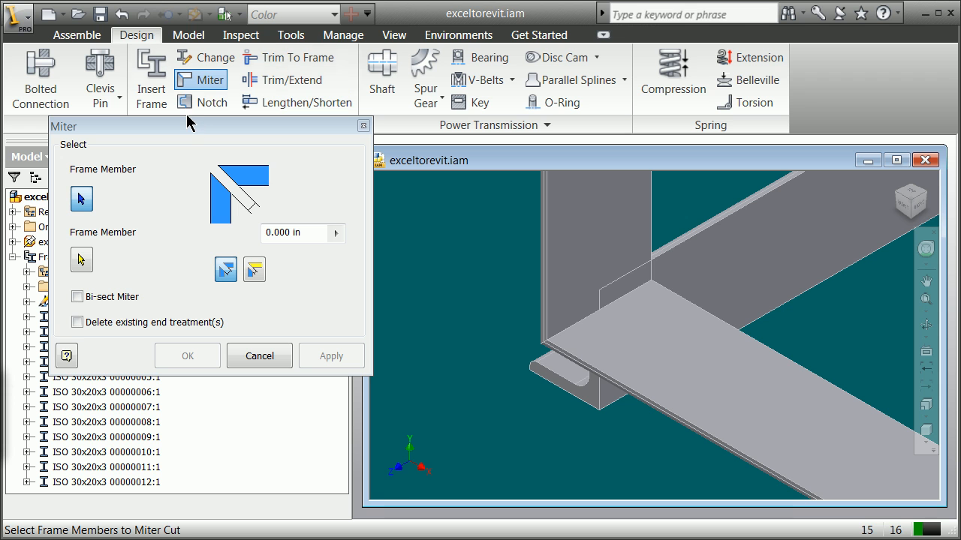
click(278, 64)
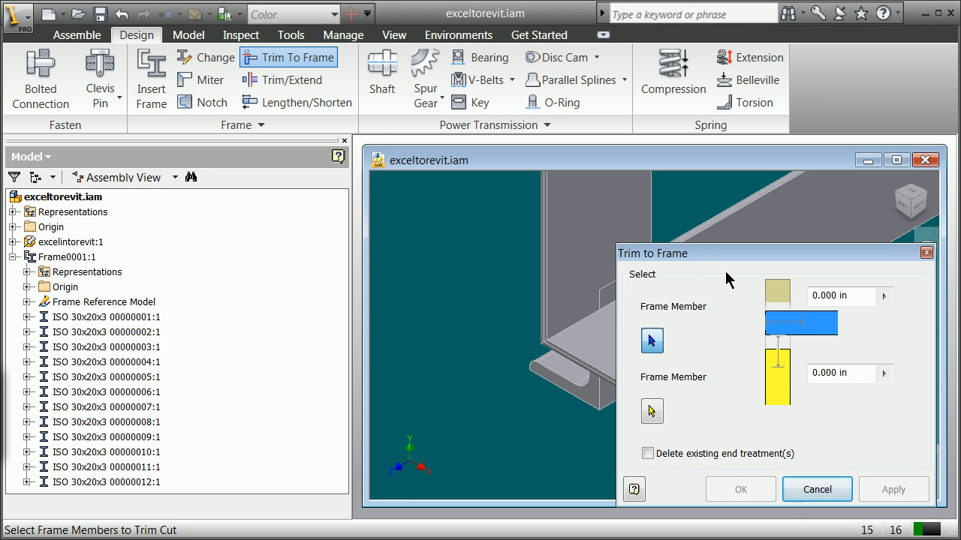
drag(724, 266, 450, 322)
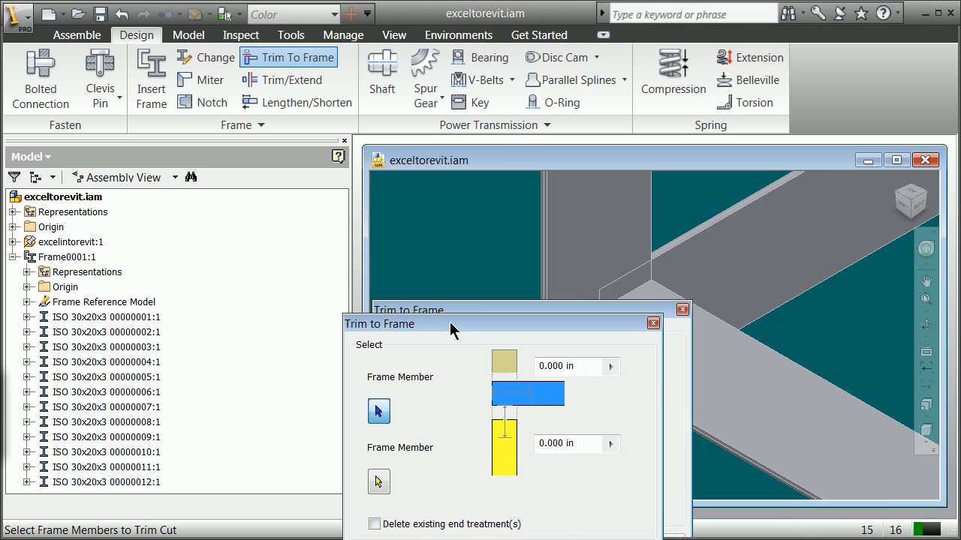
click(717, 340)
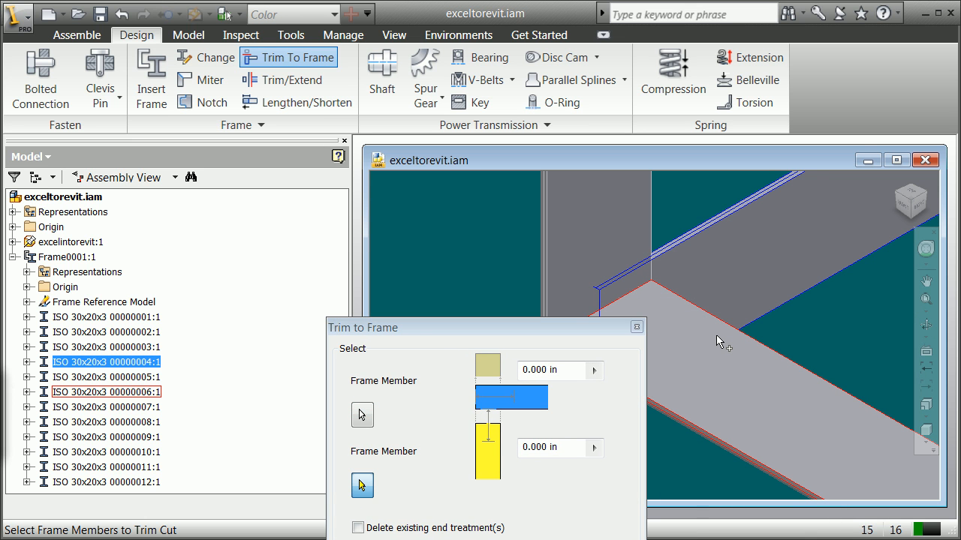
click(716, 335)
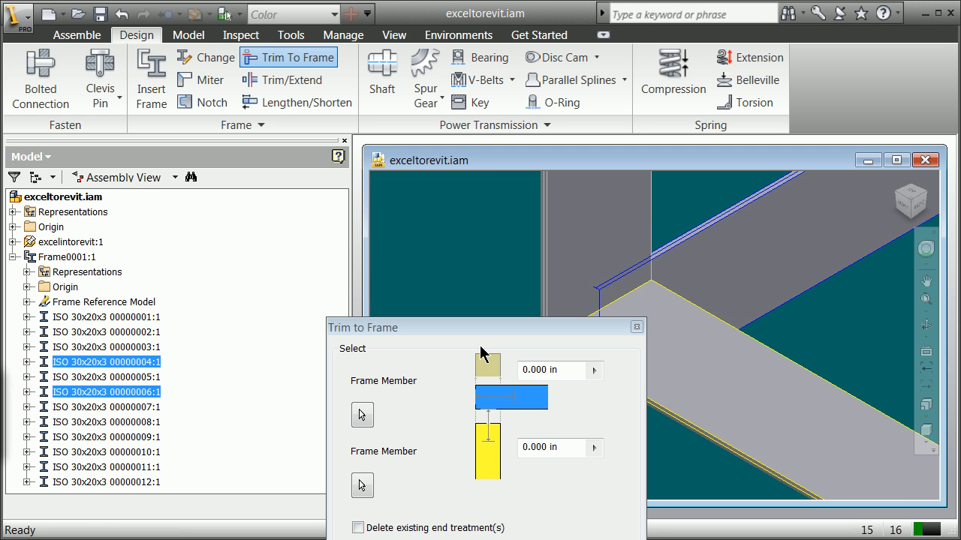
drag(479, 333, 442, 183)
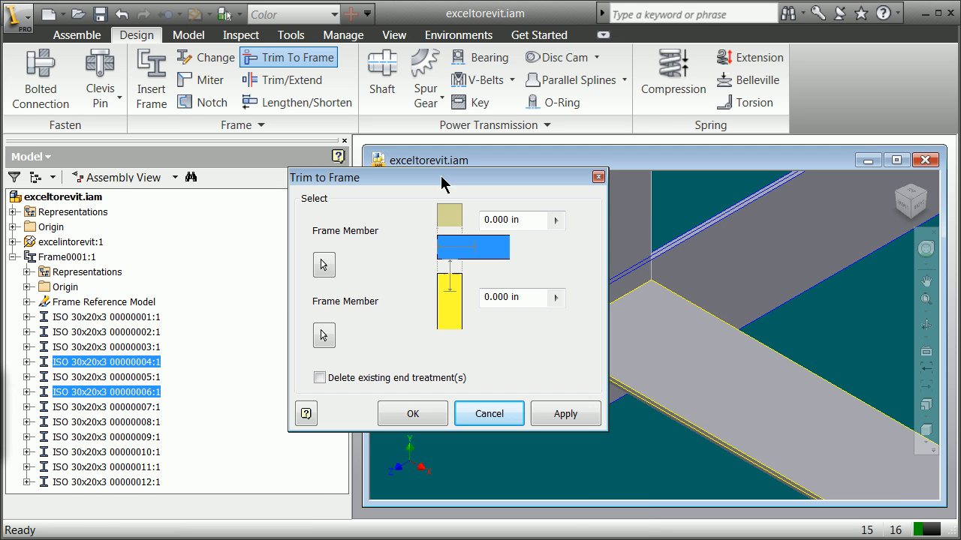
click(409, 414)
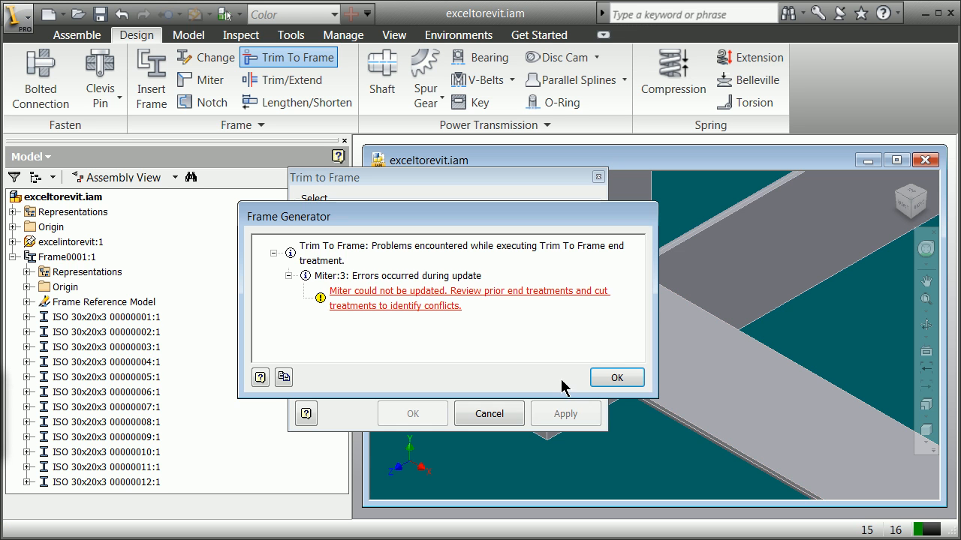
click(633, 384)
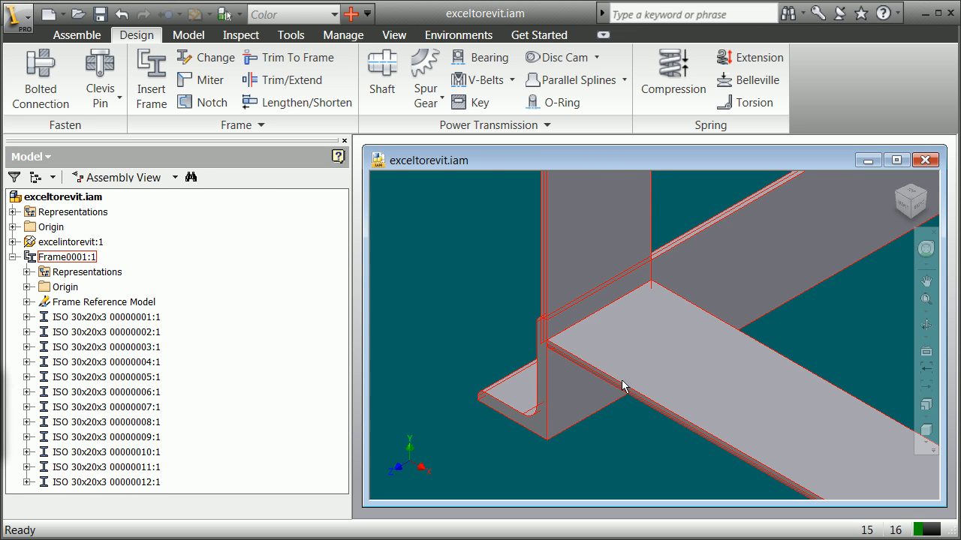
- Examine how the angle members meet at the trimmed corner and at the frame's other top and bottom corners
scroll(575, 370, up, 2)
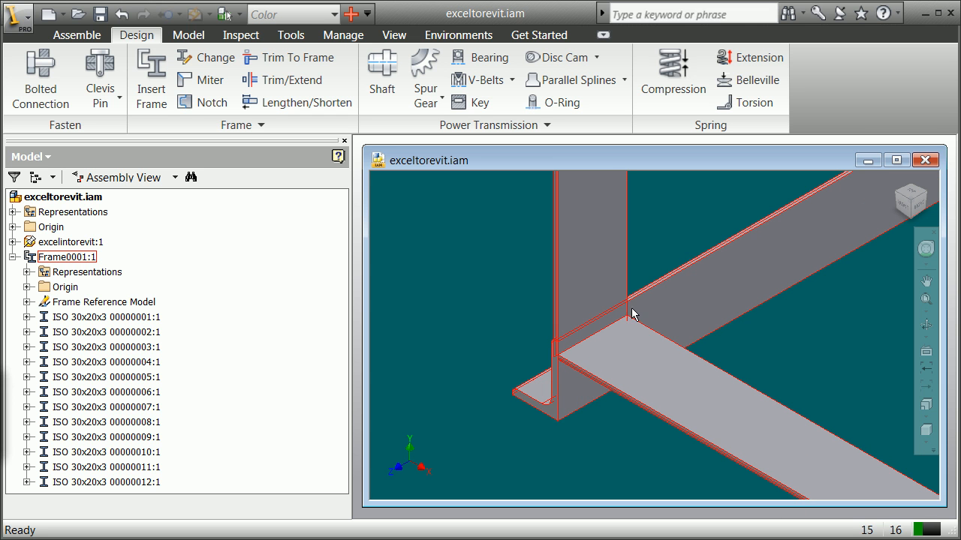
click(567, 272)
scroll(518, 326, up, 2)
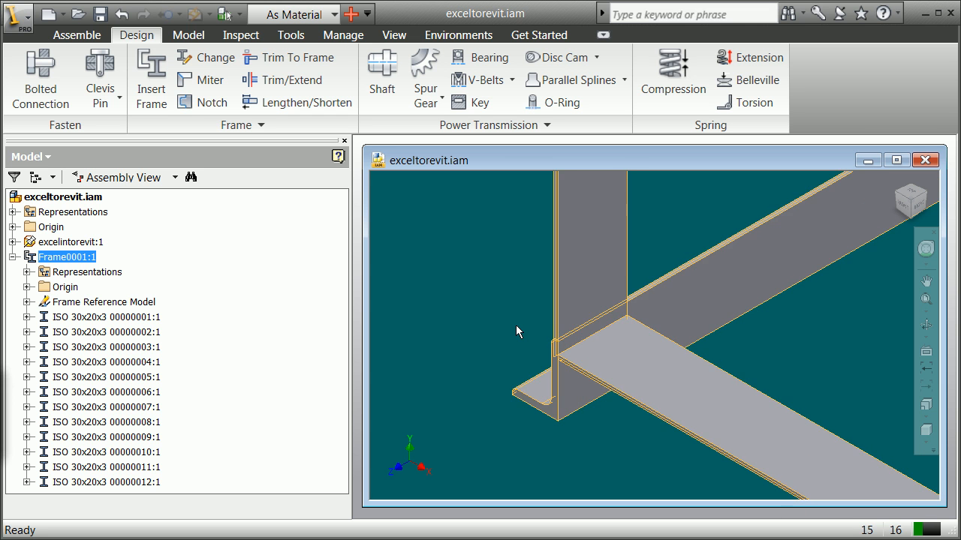
scroll(515, 325, up, 6)
scroll(643, 231, down, 5)
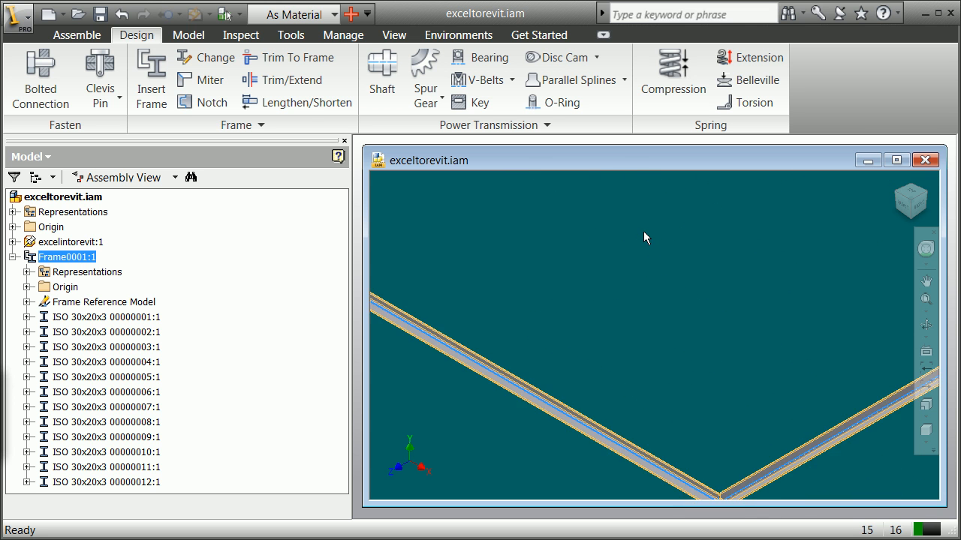
scroll(653, 261, up, 1)
scroll(691, 412, down, 5)
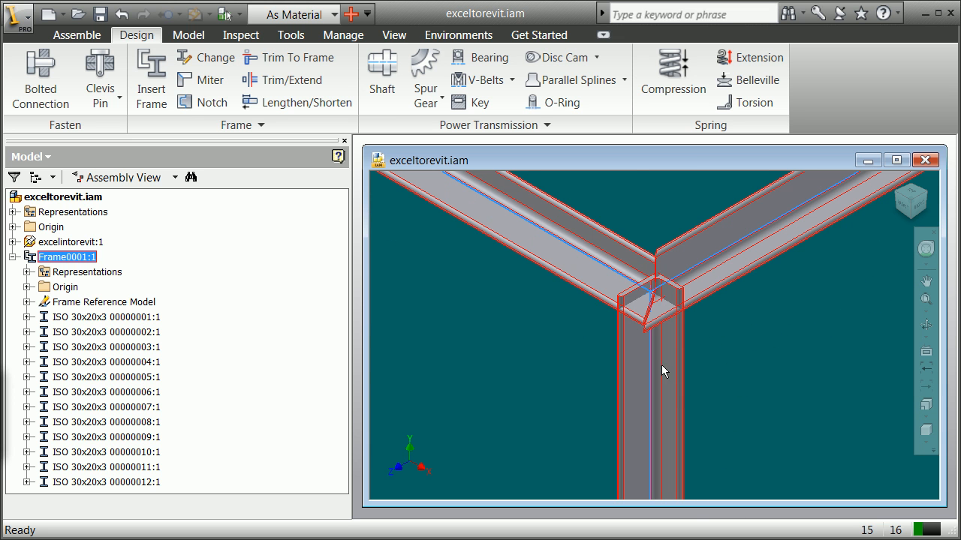
scroll(643, 312, up, 3)
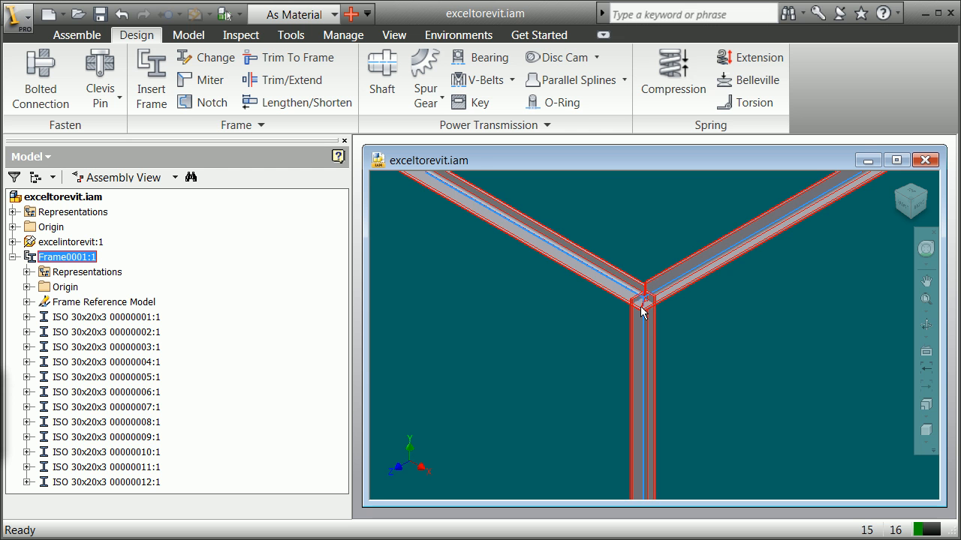
scroll(641, 308, up, 6)
scroll(732, 442, down, 3)
scroll(684, 435, down, 5)
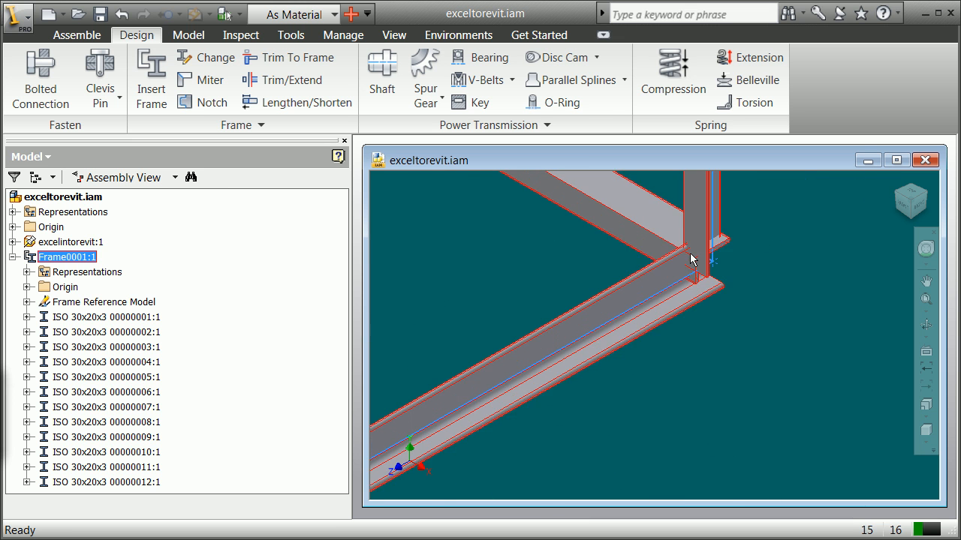
scroll(691, 260, down, 1)
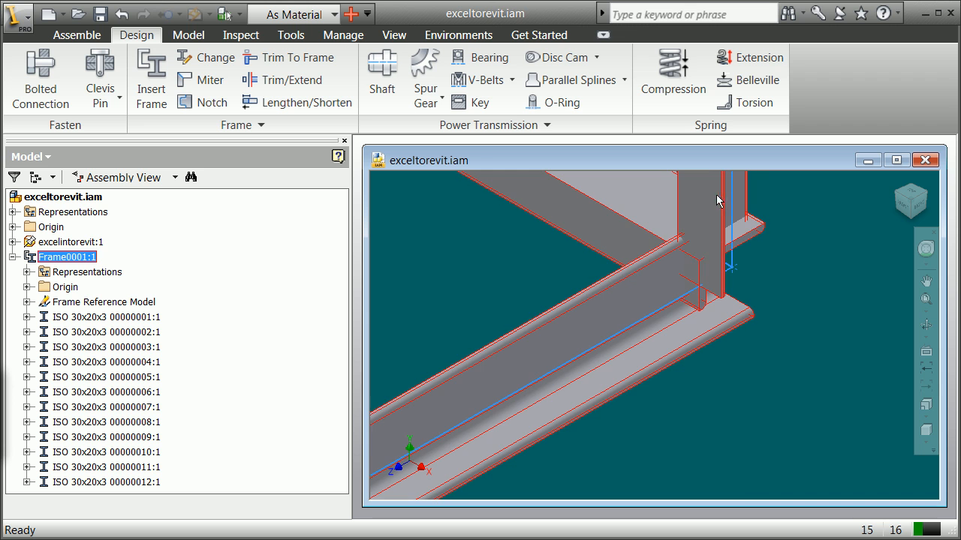
scroll(688, 195, down, 10)
scroll(682, 202, up, 1)
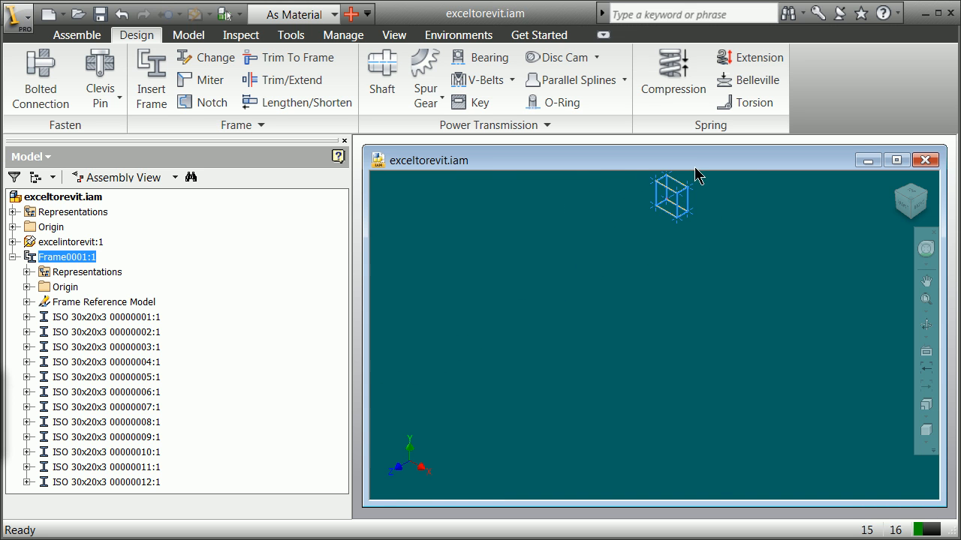
scroll(688, 185, up, 10)
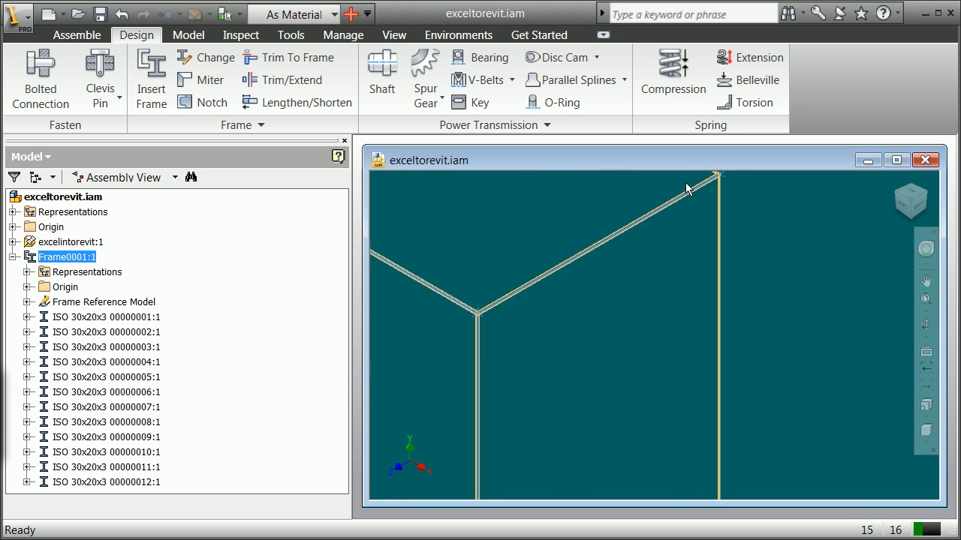
click(77, 35)
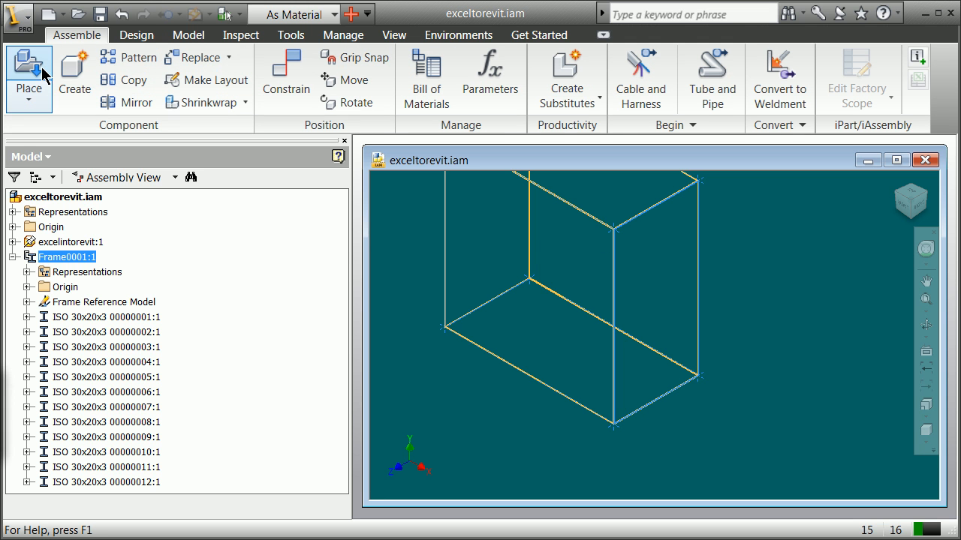
scroll(625, 227, up, 5)
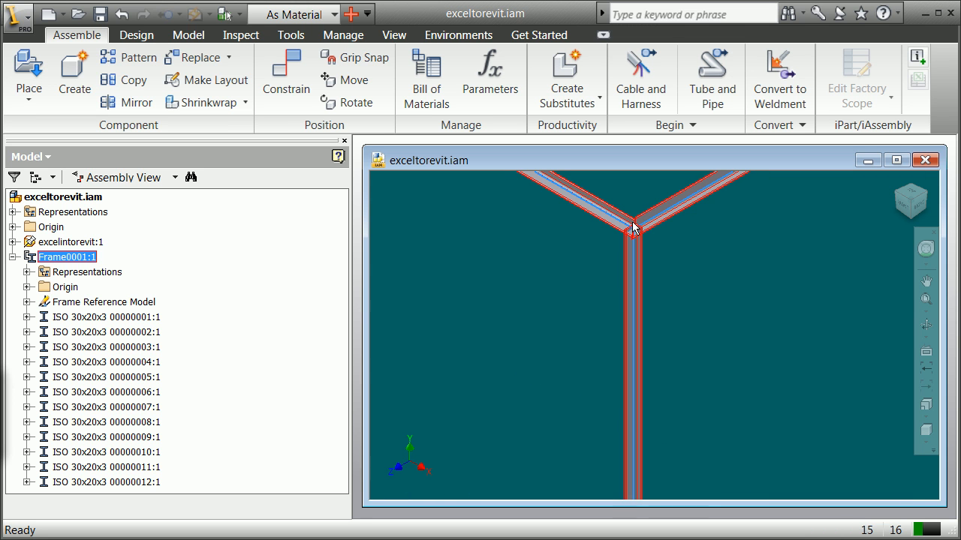
scroll(633, 228, down, 5)
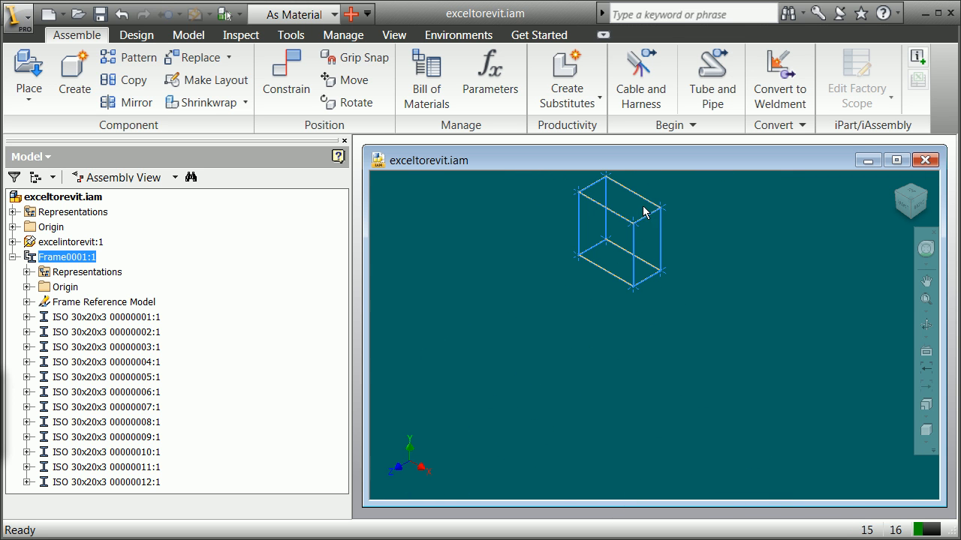
scroll(642, 199, up, 3)
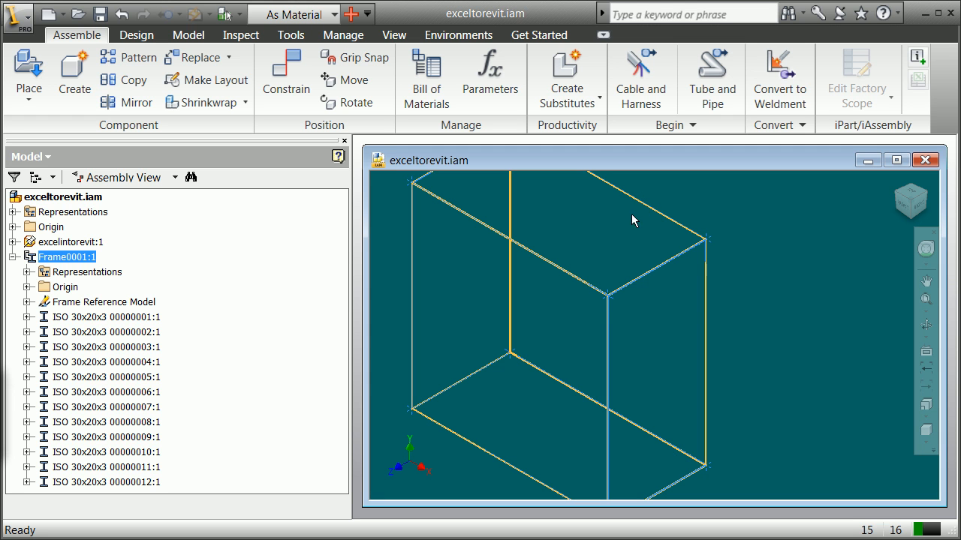
scroll(610, 304, down, 4)
scroll(610, 301, up, 5)
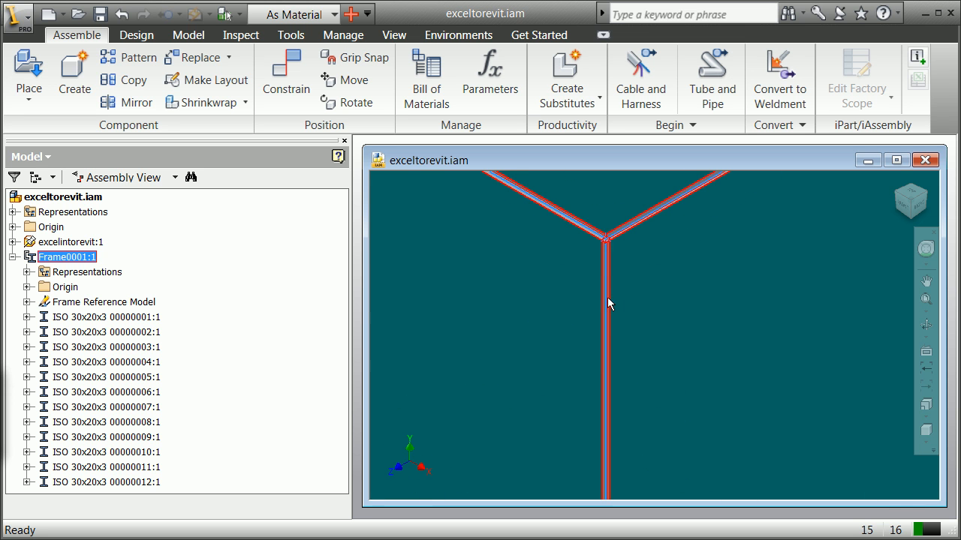
scroll(609, 234, down, 3)
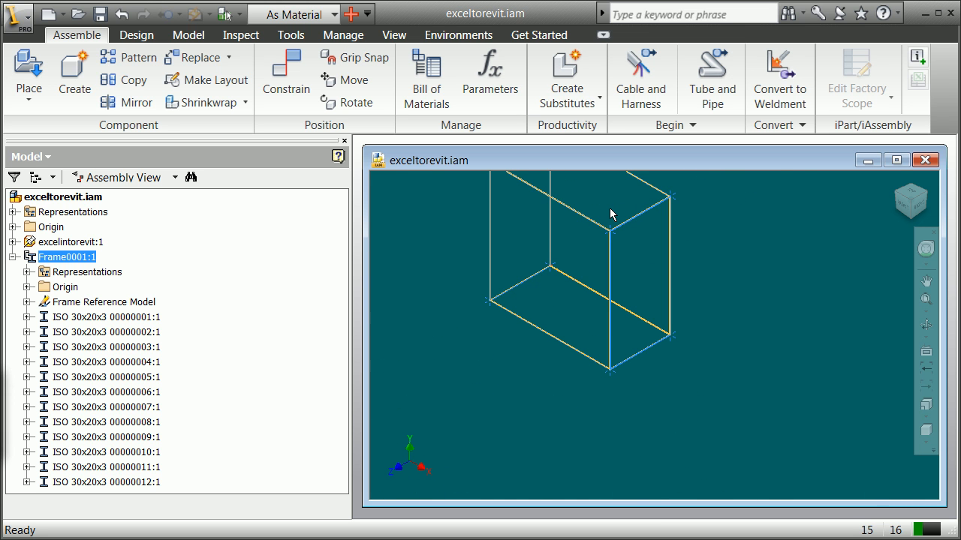
scroll(610, 208, up, 5)
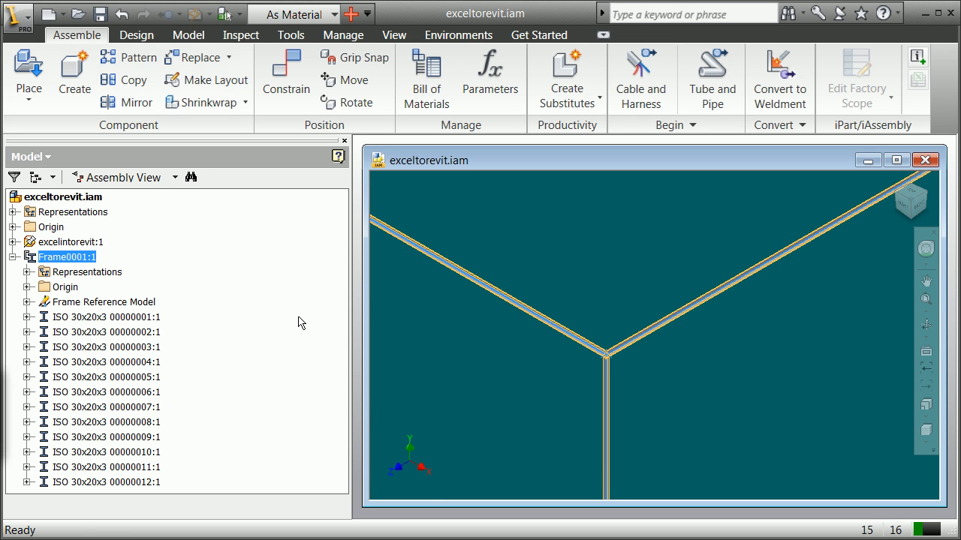
scroll(568, 439, up, 5)
scroll(568, 439, up, 2)
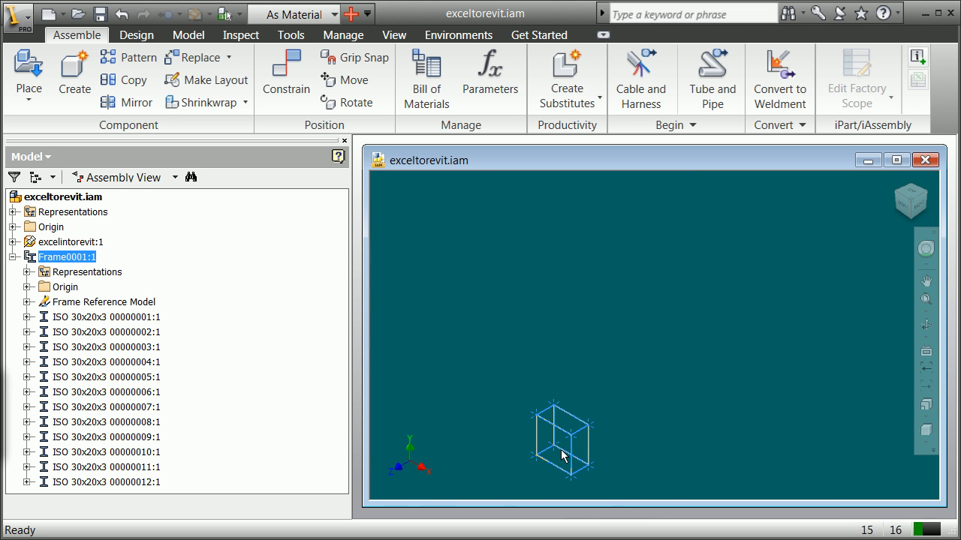
- View the whole frame squarely from the front and then from the bottom
click(911, 197)
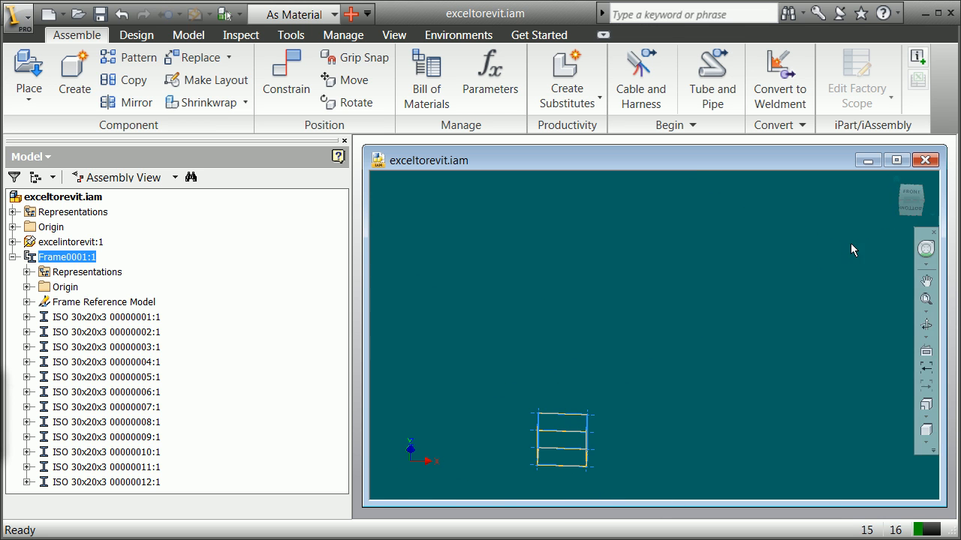
drag(911, 204, 905, 211)
click(912, 194)
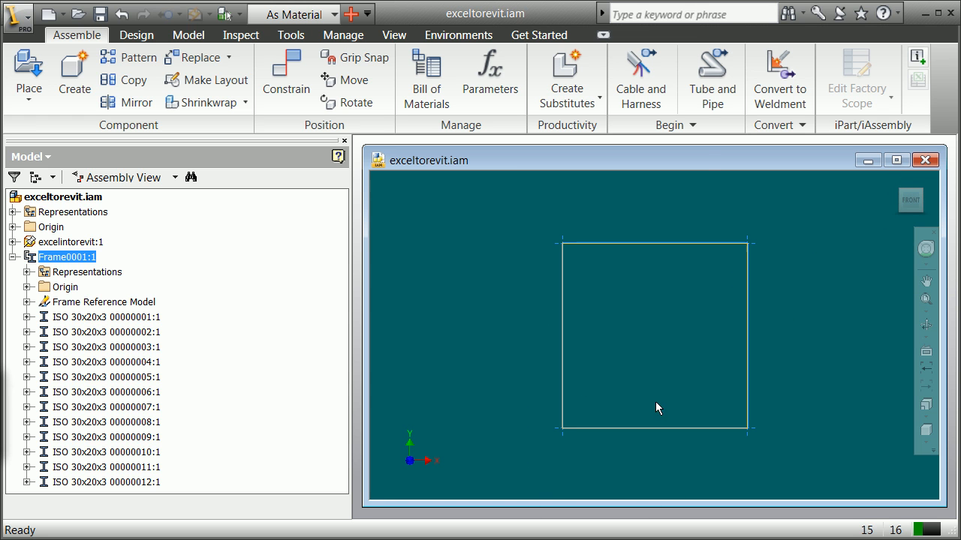
click(910, 217)
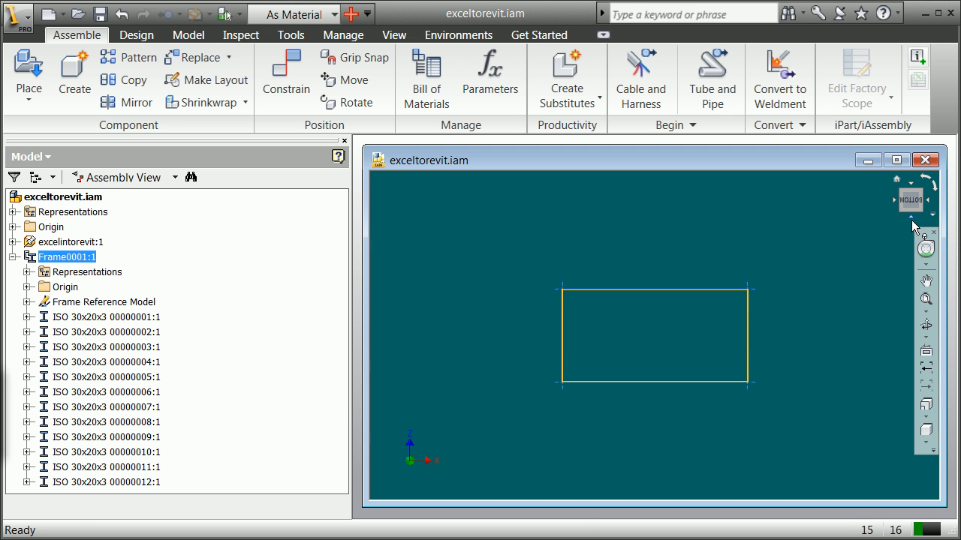
scroll(428, 472, down, 3)
scroll(425, 472, up, 3)
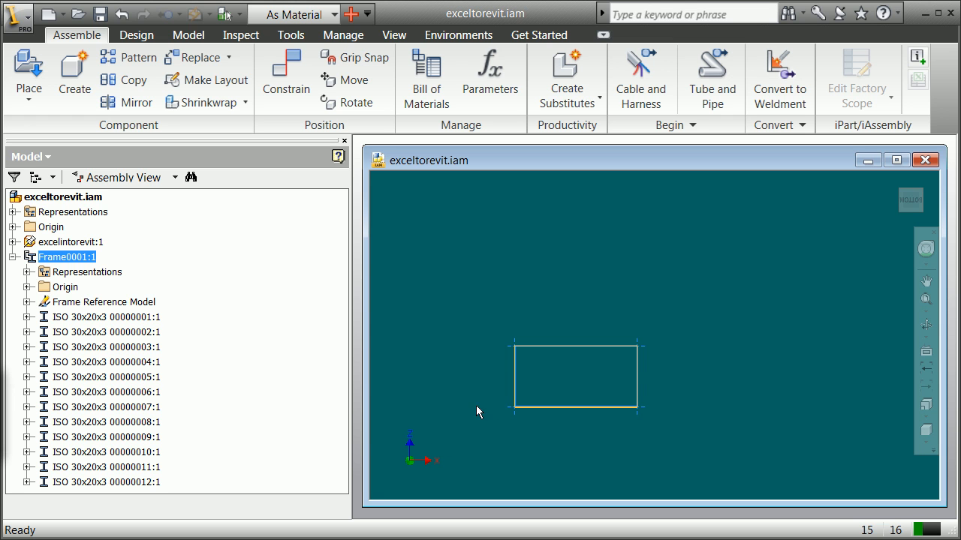